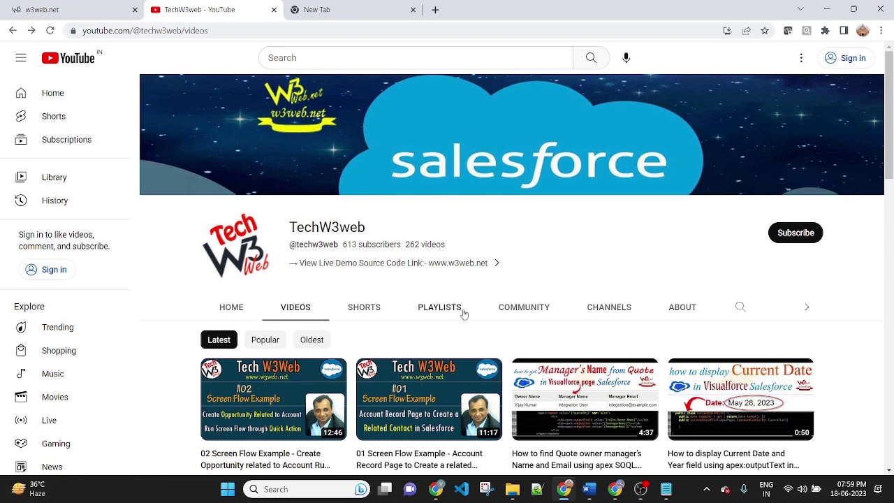
# - Switch to the Salesforce Flows setup page and create a new Screen Flow using the Free-Form layout
pyautogui.click(589, 489)
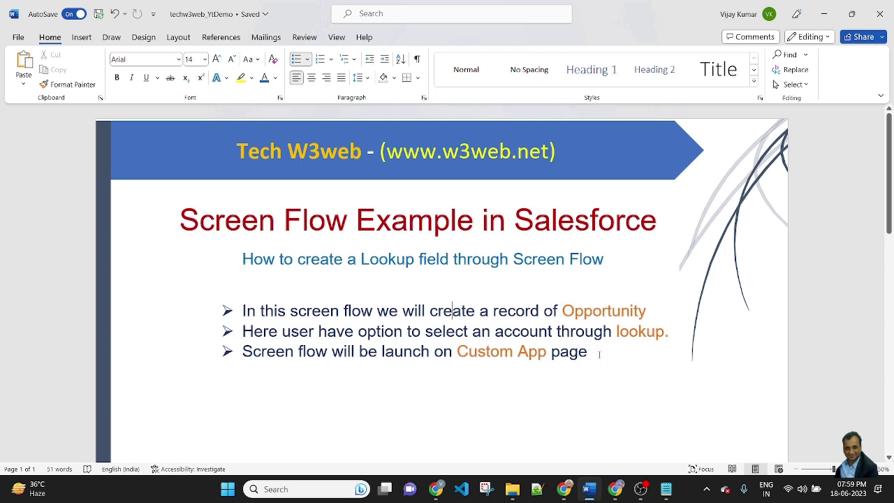
pyautogui.click(615, 489)
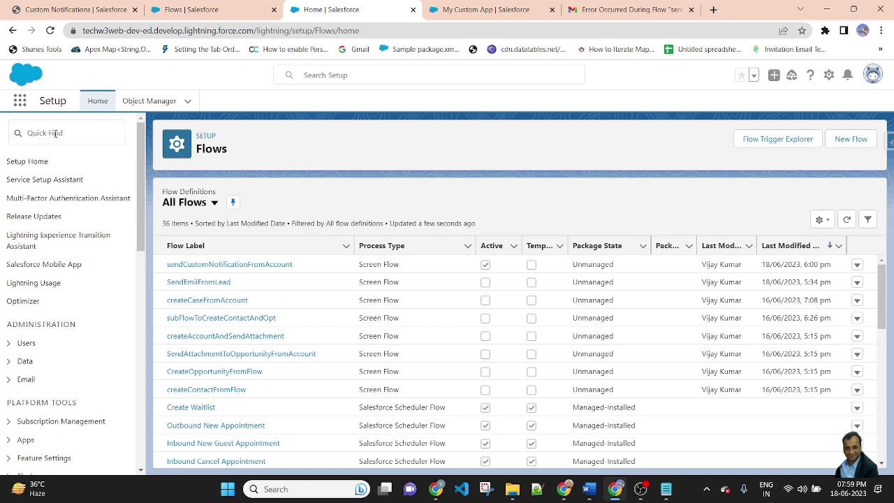
pyautogui.scroll(-2, 24, 429)
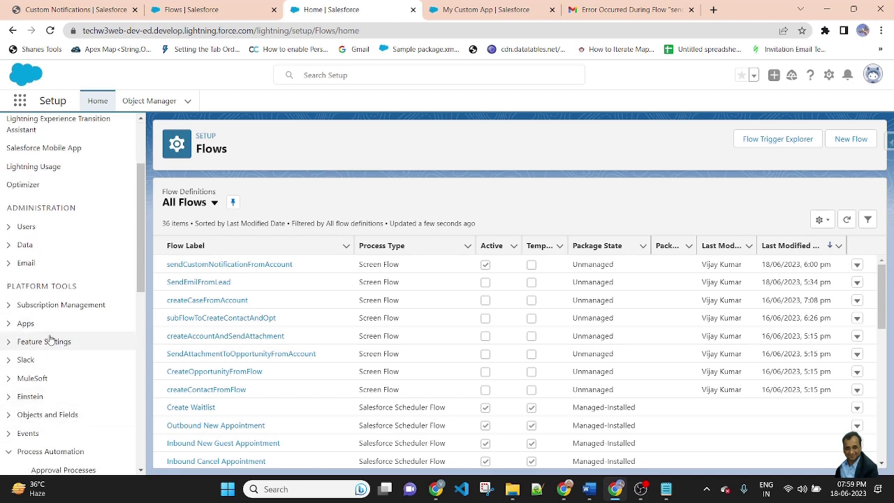
pyautogui.scroll(-4, 50, 340)
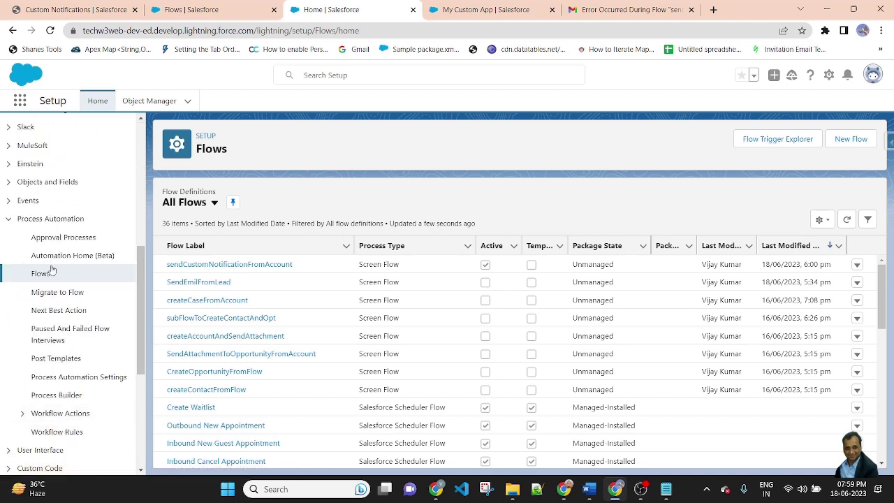
pyautogui.click(862, 140)
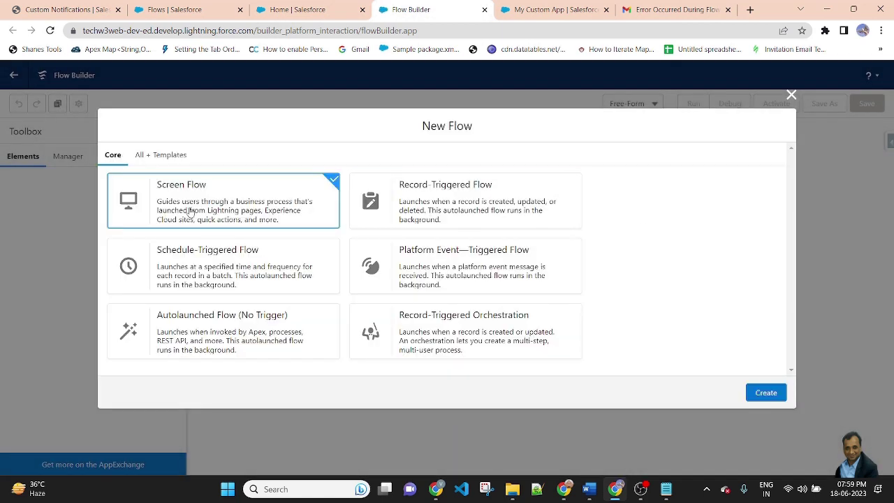
pyautogui.click(766, 395)
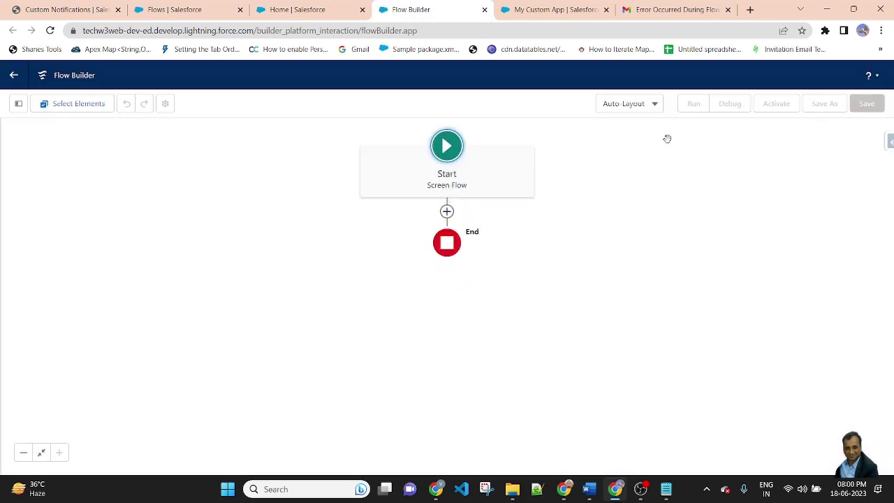
pyautogui.click(654, 105)
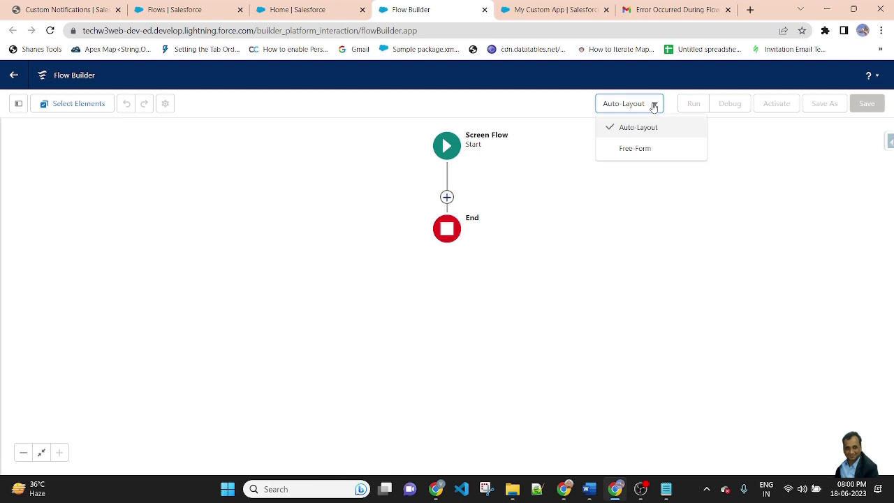
pyautogui.click(637, 149)
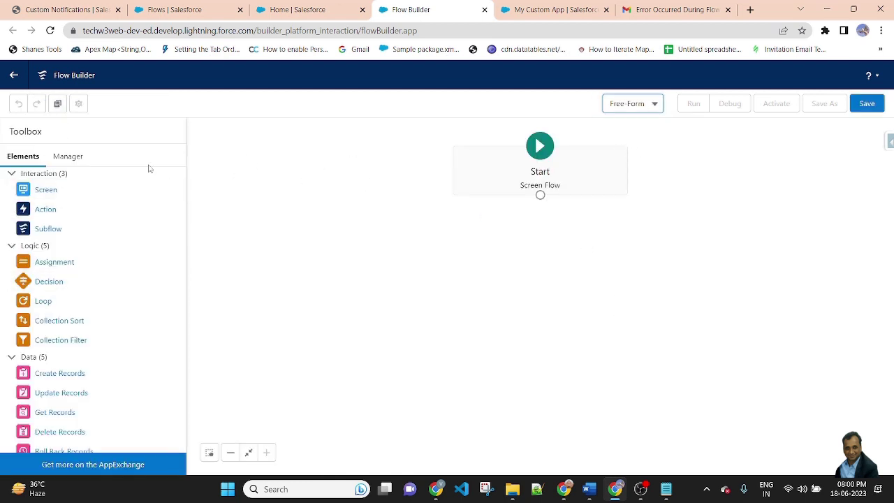
# - Add a Screen element to the flow canvas and label it optScreen
pyautogui.moveTo(43, 189); pyautogui.dragTo(608, 277)
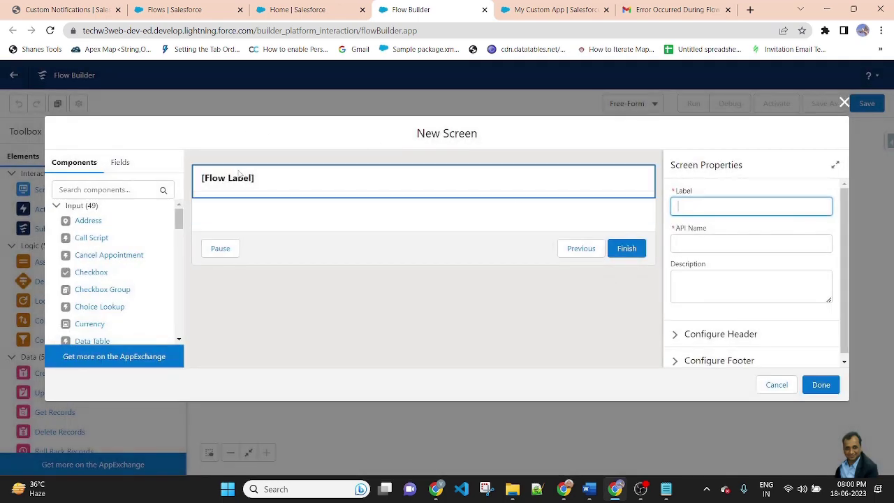
pyautogui.click(244, 183)
pyautogui.click(723, 205)
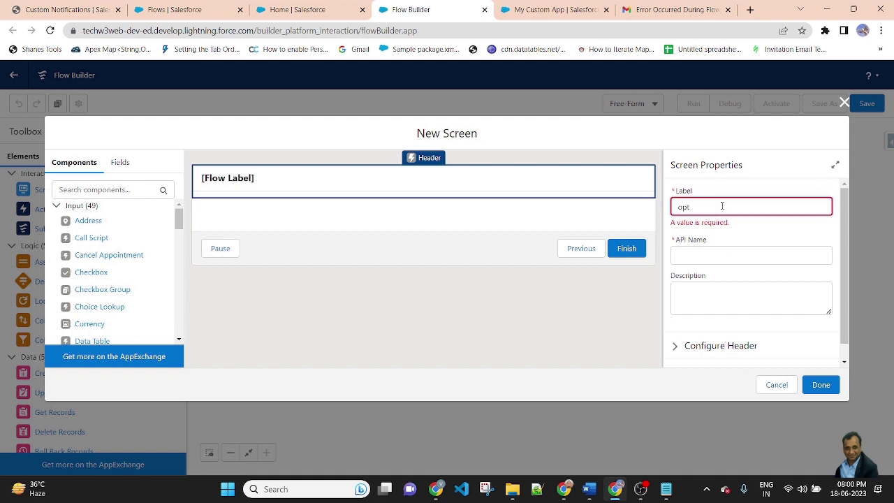
pyautogui.write('optScreen')
pyautogui.click(770, 168)
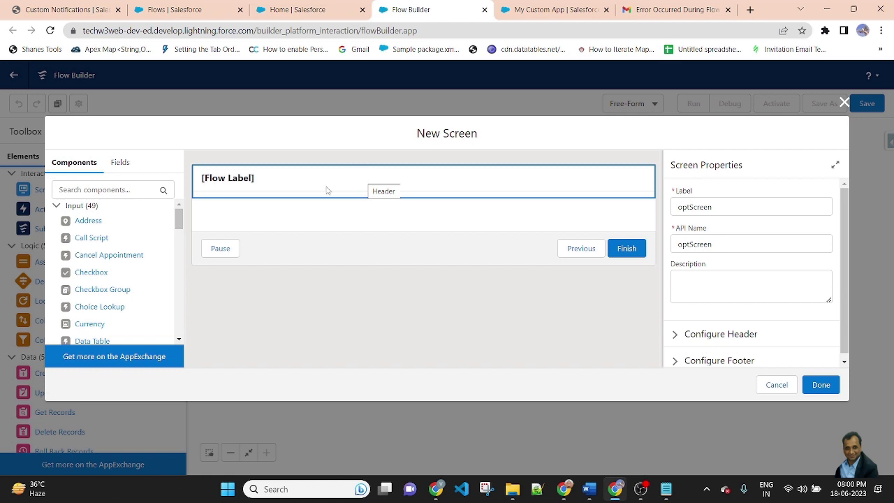
# - Add a Text input component to the screen and label it Name
pyautogui.click(105, 189)
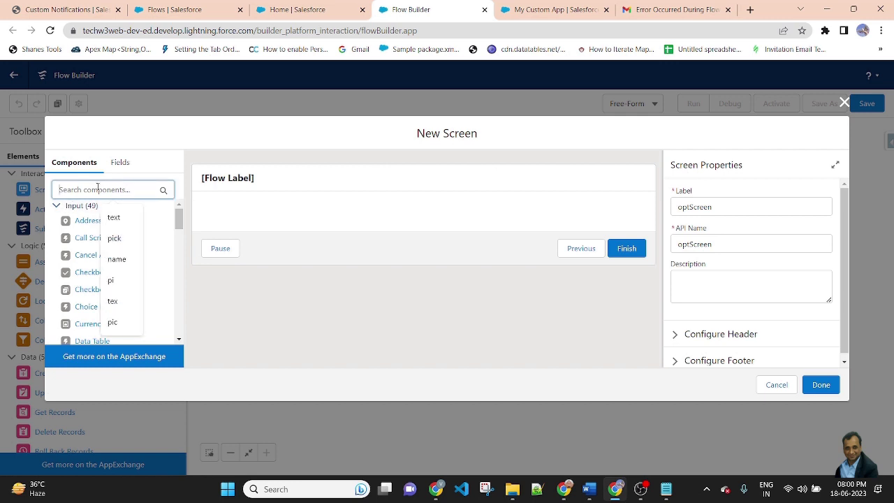
pyautogui.write('tex')
pyautogui.moveTo(80, 246); pyautogui.dragTo(366, 220)
pyautogui.click(716, 202)
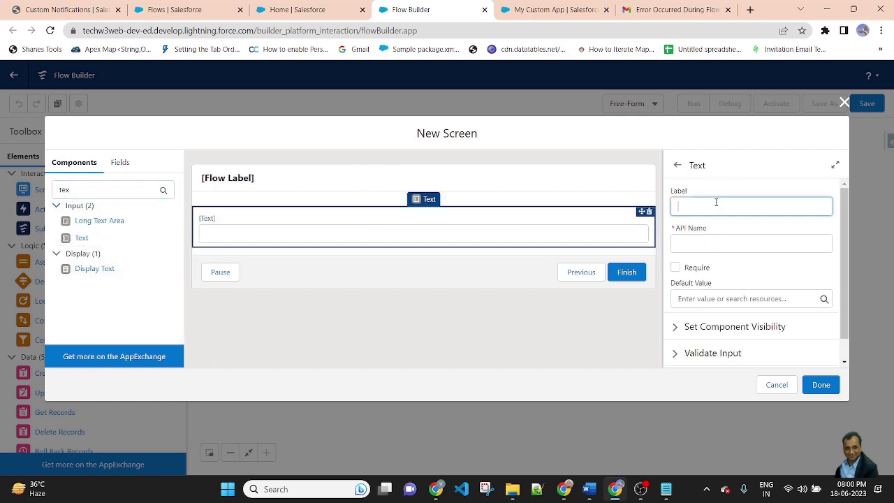
pyautogui.write('Name')
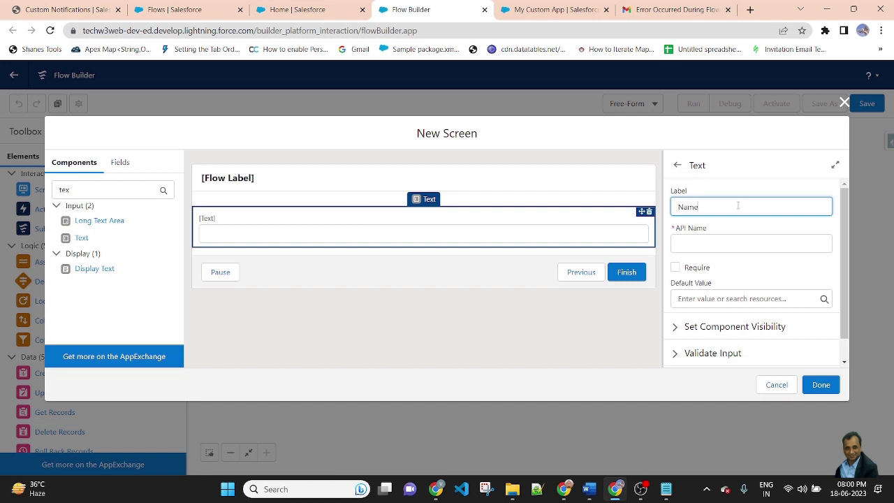
pyautogui.click(740, 184)
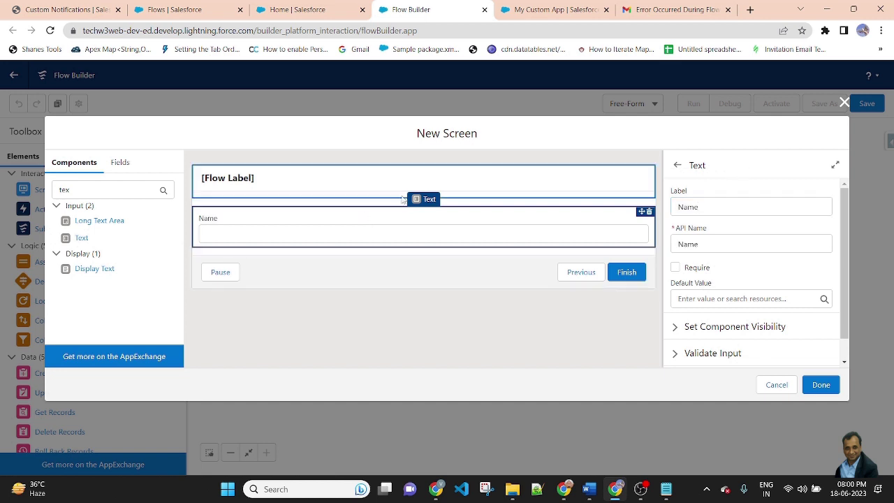
# - Add a Date component below the Name field and label it Close Date
pyautogui.click(67, 189)
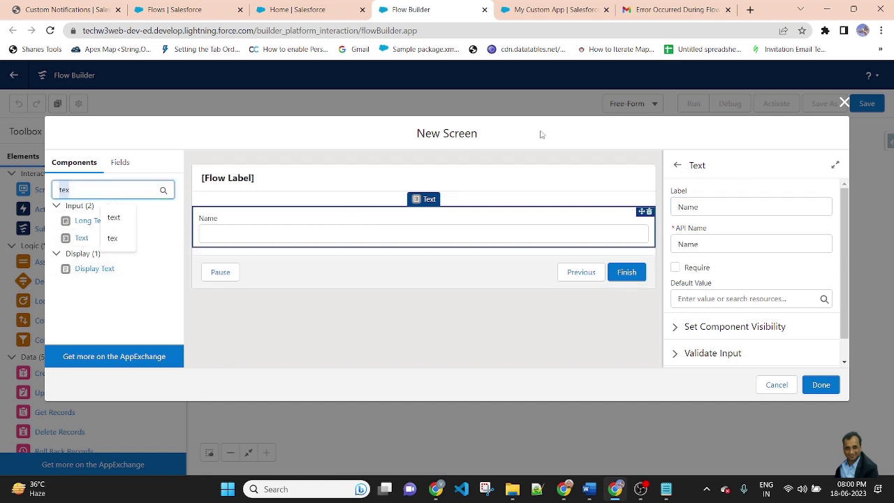
pyautogui.write('da')
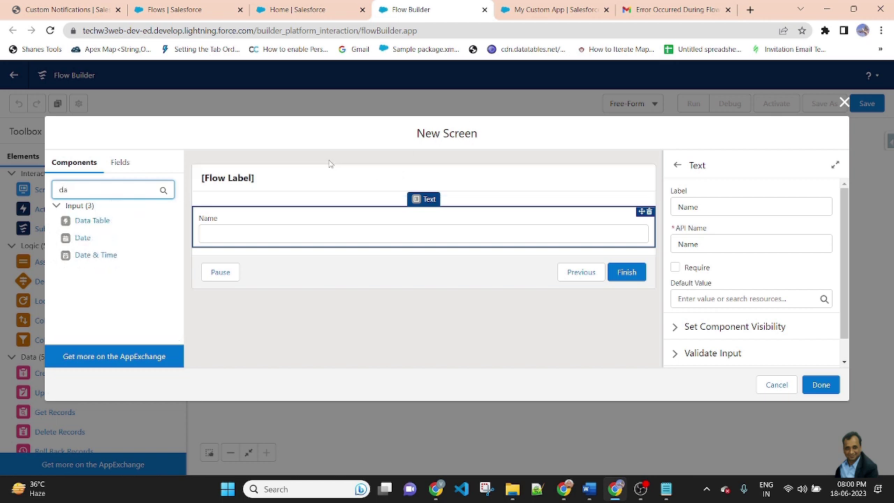
pyautogui.moveTo(82, 237); pyautogui.dragTo(296, 246)
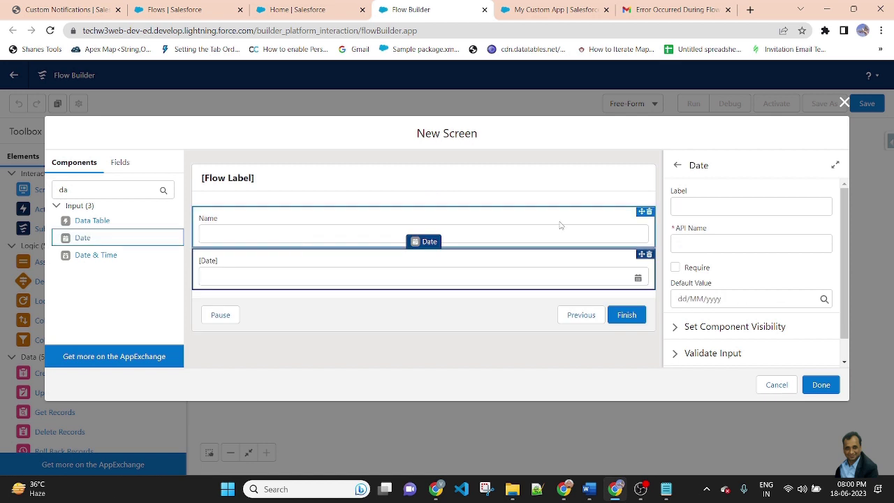
pyautogui.click(688, 207)
pyautogui.write('Date')
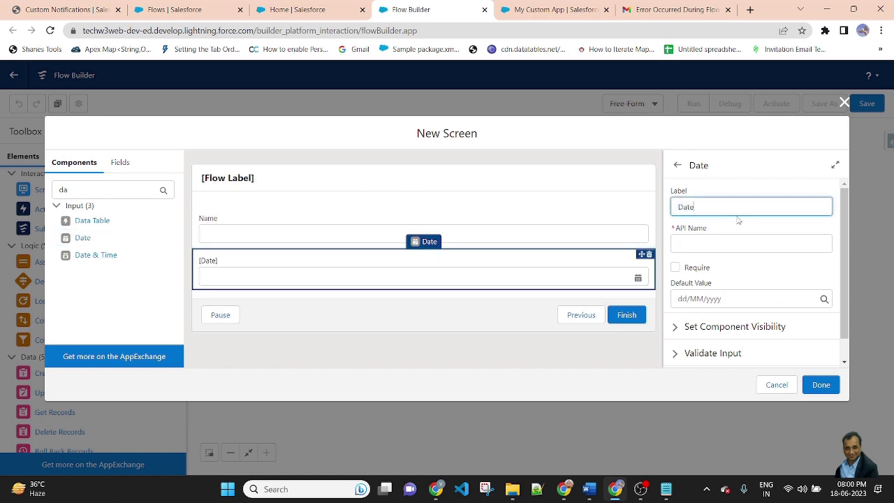
pyautogui.press('BackSpace')
pyautogui.press('BackSpace')
pyautogui.press('BackSpace')
pyautogui.press('BackSpace')
pyautogui.write('Close Date')
pyautogui.click(729, 139)
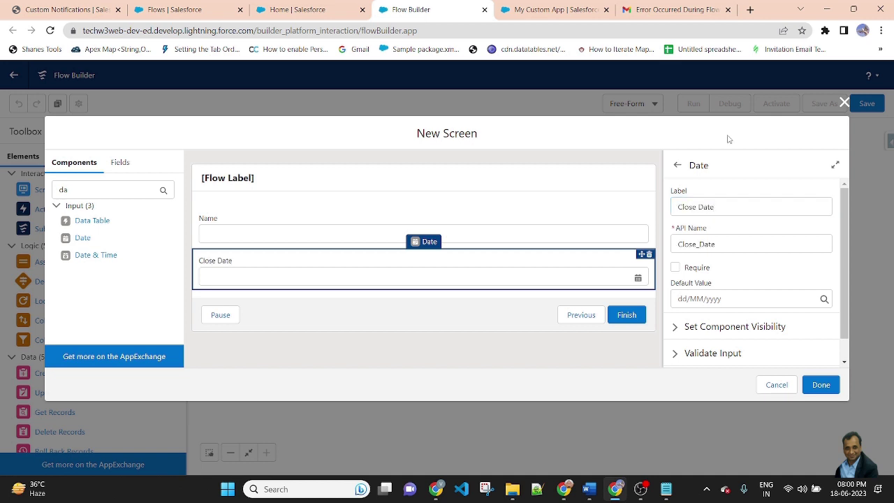
# - Make both the Close Date and Name fields required
pyautogui.click(675, 267)
pyautogui.click(343, 223)
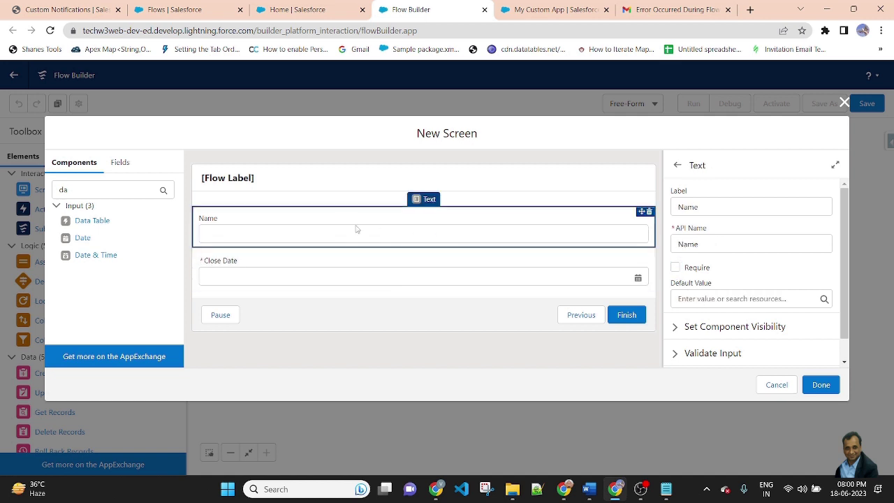
pyautogui.click(675, 267)
pyautogui.click(288, 272)
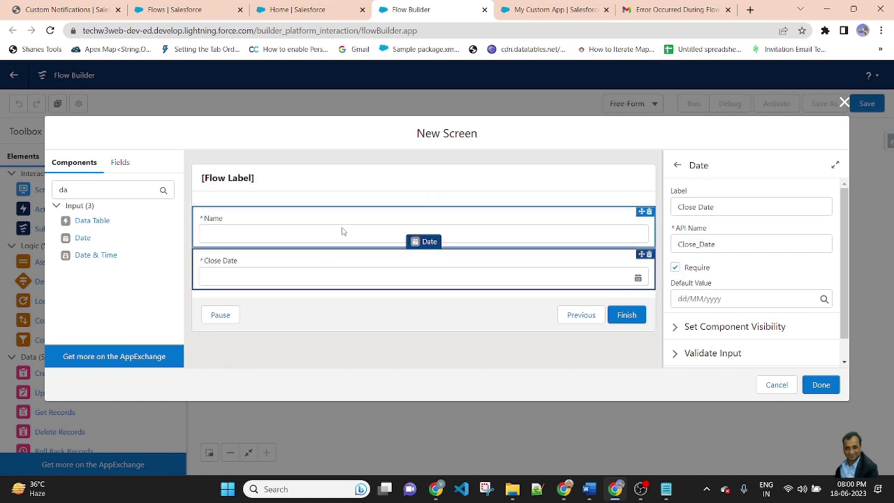
# - Add a Picklist component below Close Date, label it StageName and make it required
pyautogui.click(100, 192)
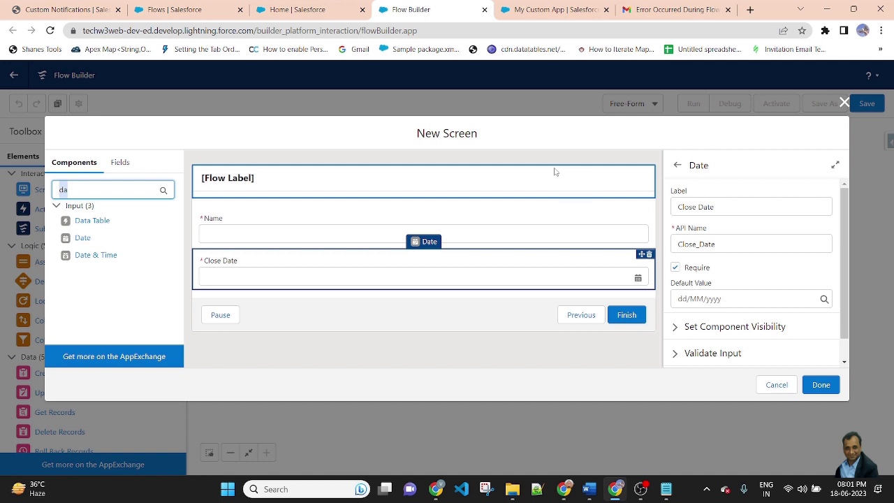
pyautogui.write('Sta')
pyautogui.press('BackSpace')
pyautogui.press('BackSpace')
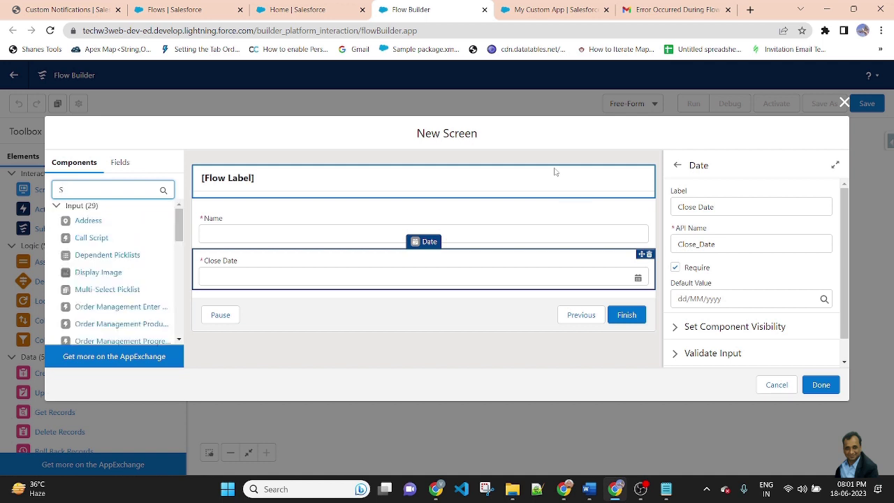
pyautogui.press('BackSpace')
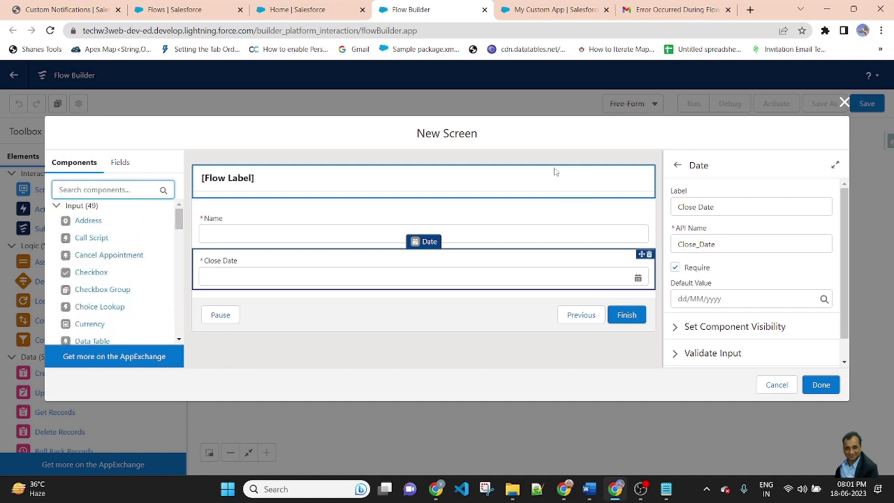
pyautogui.write('pic')
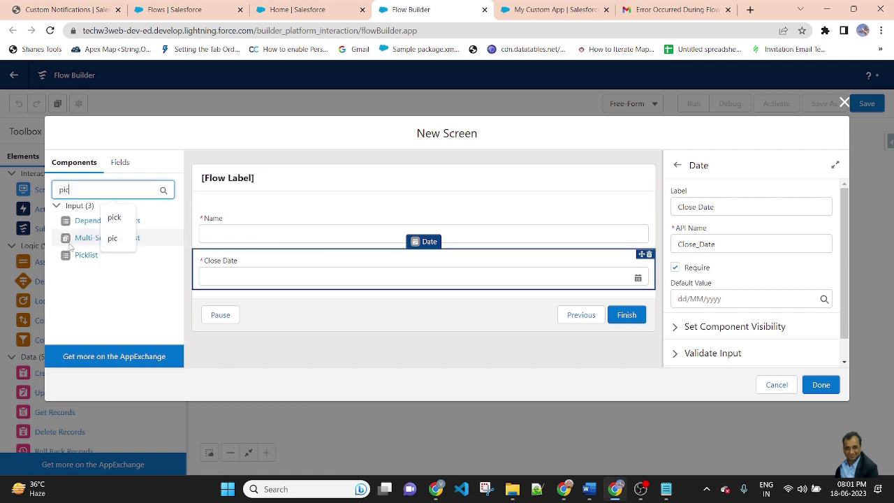
pyautogui.moveTo(86, 255); pyautogui.dragTo(315, 287)
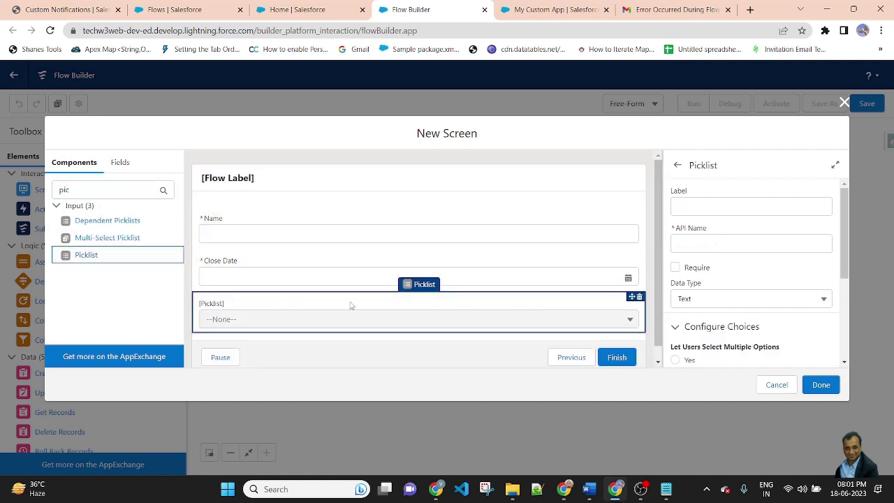
pyautogui.click(693, 207)
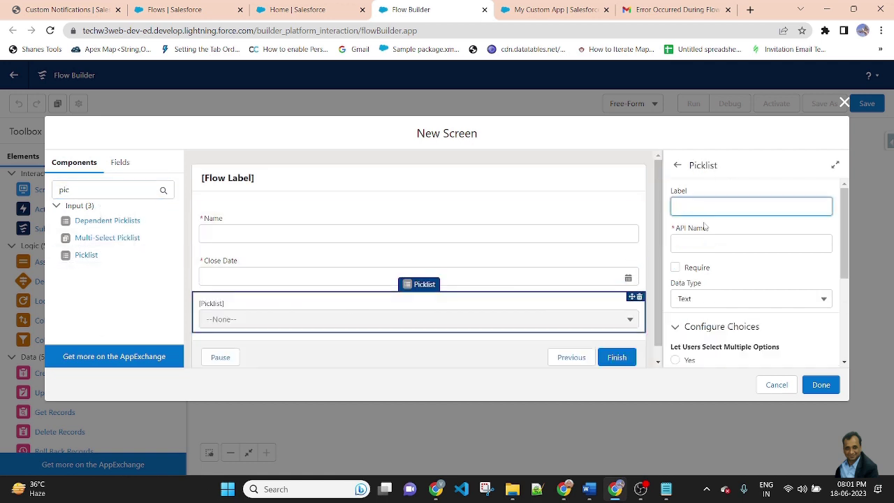
pyautogui.write('StageName')
pyautogui.click(763, 154)
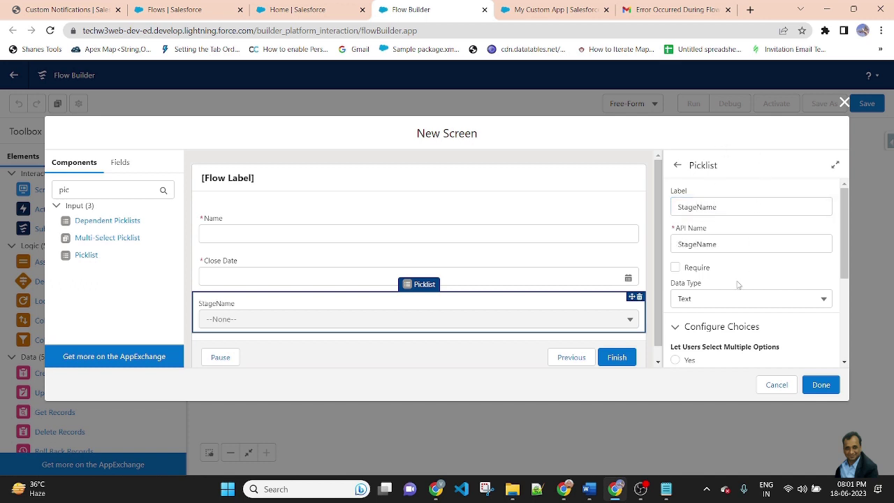
pyautogui.click(676, 268)
# - Create a new choice resource for the StageName picklist, using Picklist Choice Set as the resource type
pyautogui.scroll(-2, 765, 268)
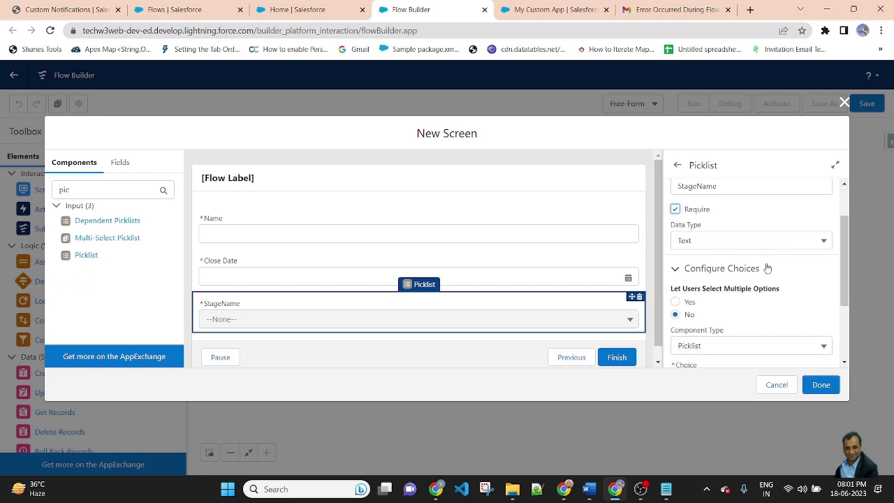
pyautogui.scroll(-1, 767, 267)
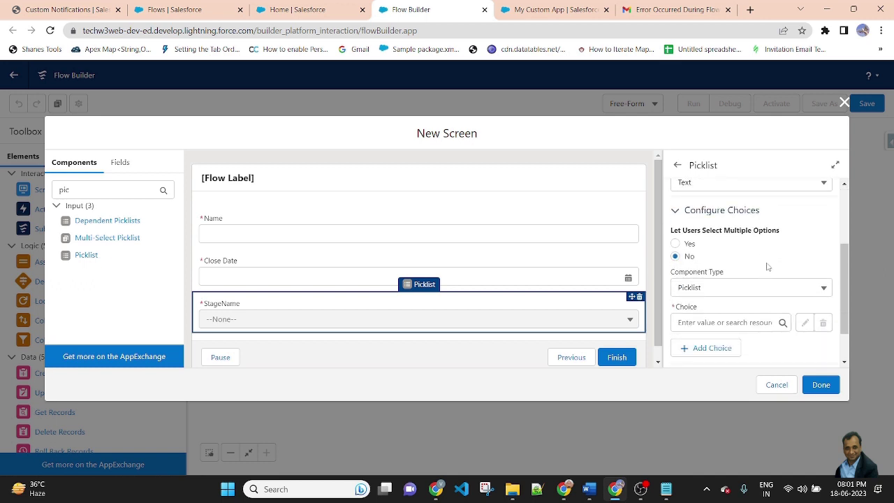
pyautogui.scroll(1, 767, 266)
pyautogui.scroll(-2, 708, 329)
pyautogui.click(717, 273)
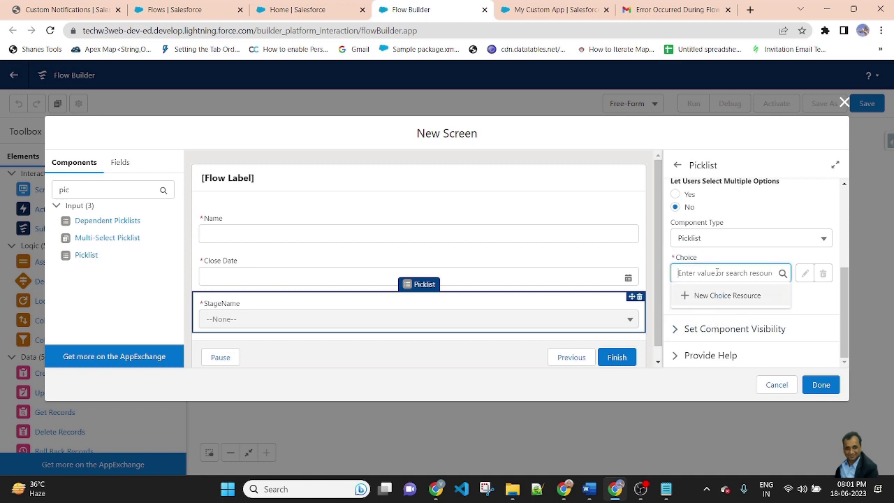
pyautogui.click(720, 296)
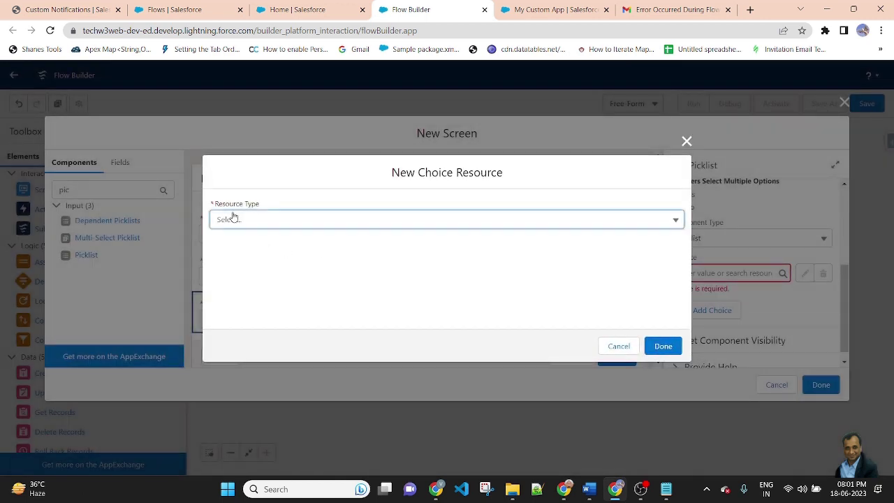
pyautogui.click(281, 219)
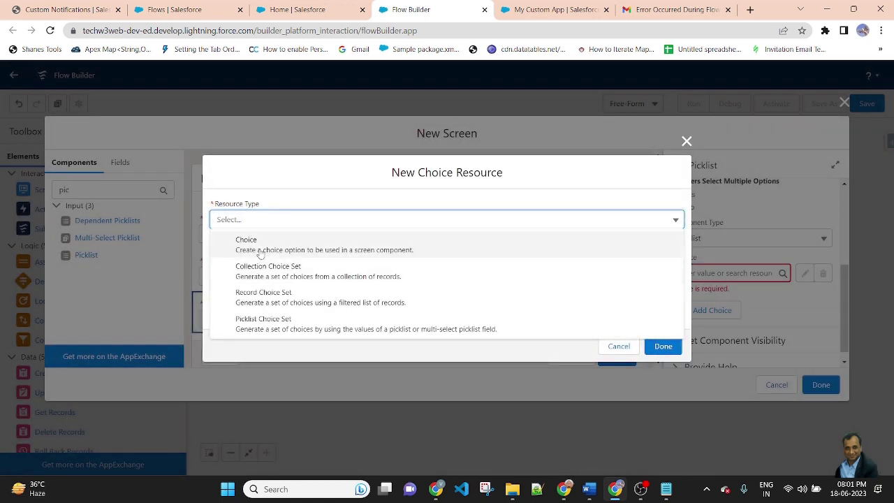
pyautogui.click(258, 327)
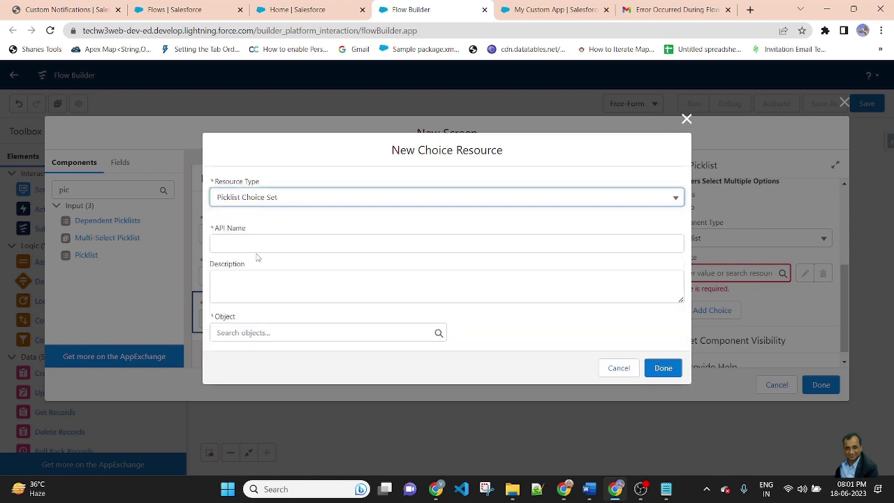
# - Give the choice resource the API name stagePicklist and set its object to Opportunity
pyautogui.click(390, 247)
pyautogui.write('stage')
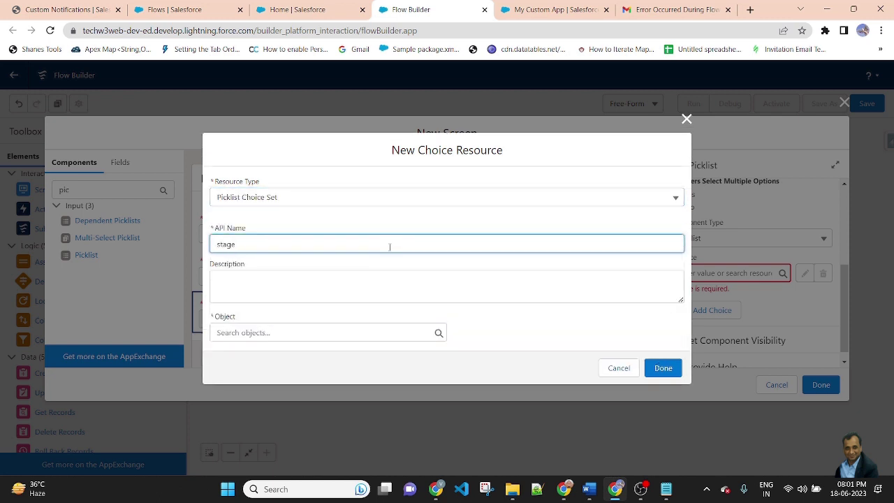
pyautogui.write('Picklist')
pyautogui.click(385, 213)
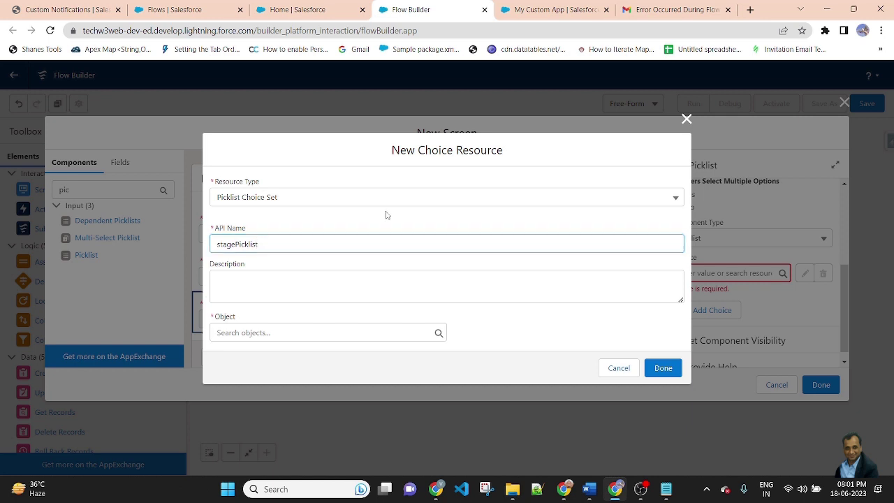
pyautogui.click(257, 333)
pyautogui.write('opp')
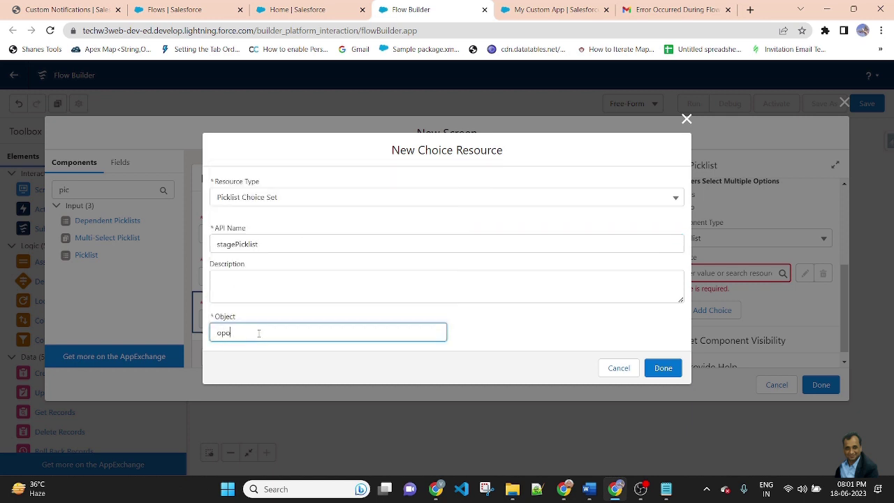
pyautogui.write('o')
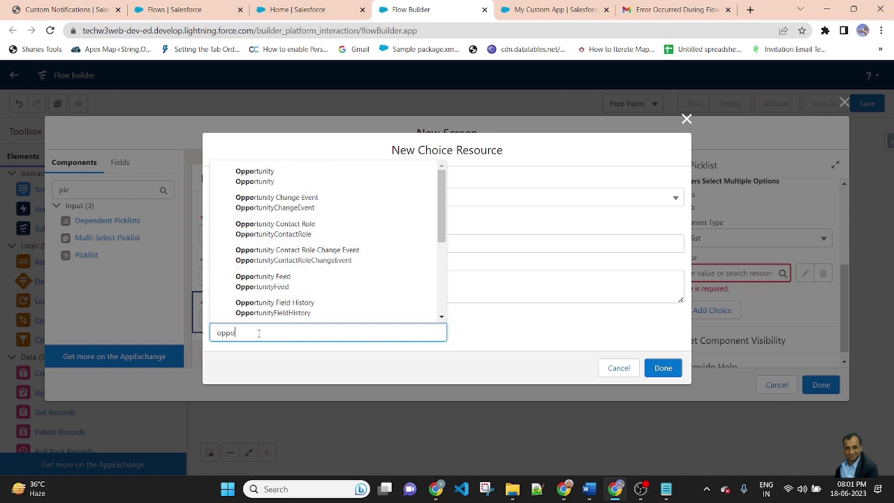
pyautogui.click(279, 176)
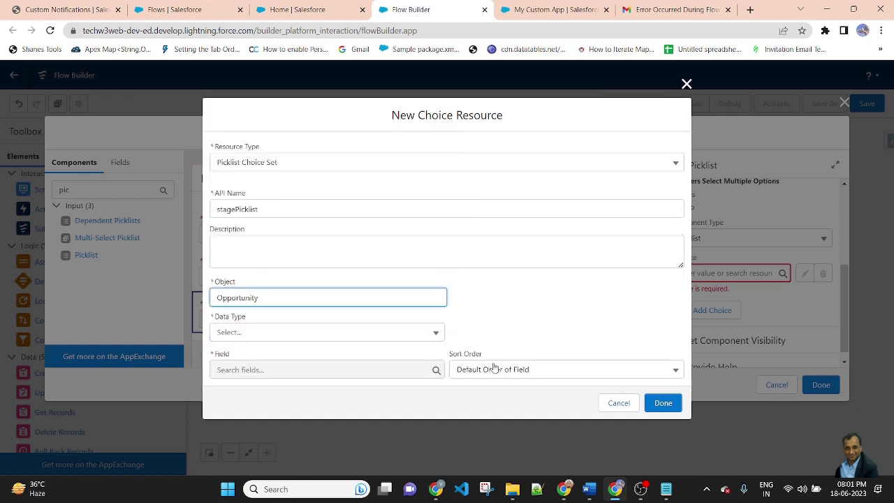
# - Set the choice resource's data type to Picklist and its field to StageName, and save the resource
pyautogui.click(253, 340)
pyautogui.click(255, 355)
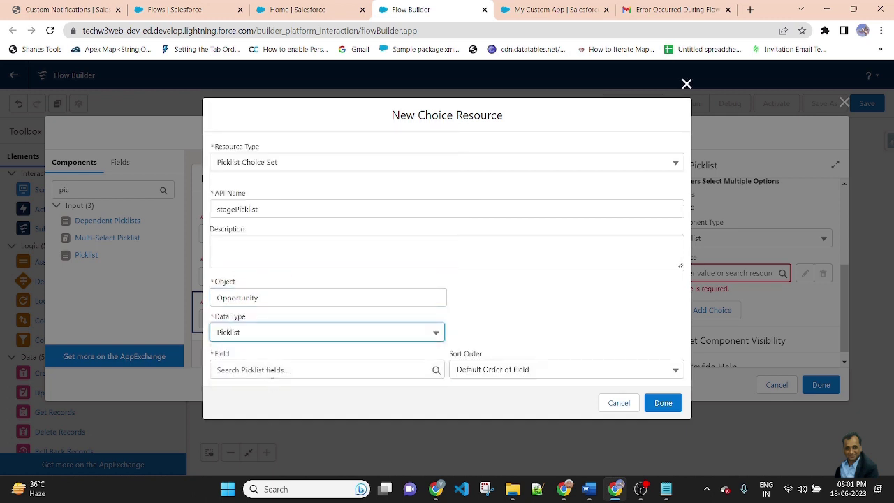
pyautogui.click(275, 369)
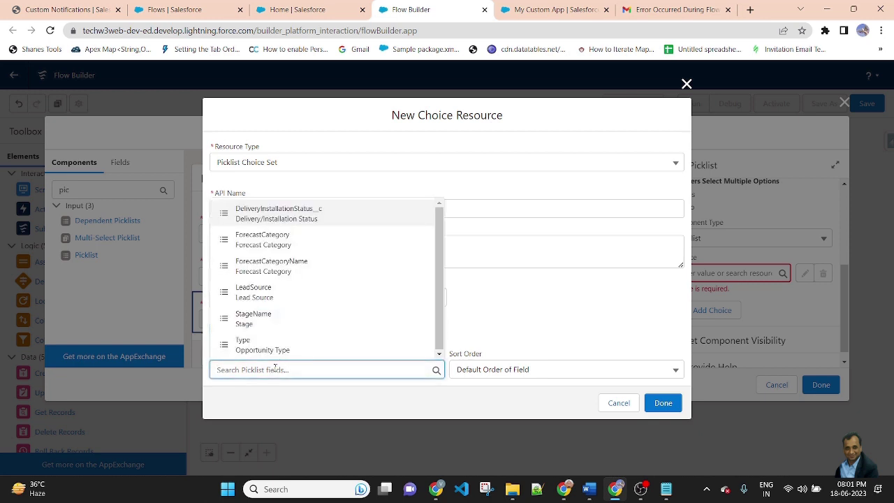
pyautogui.write('sta')
pyautogui.click(276, 345)
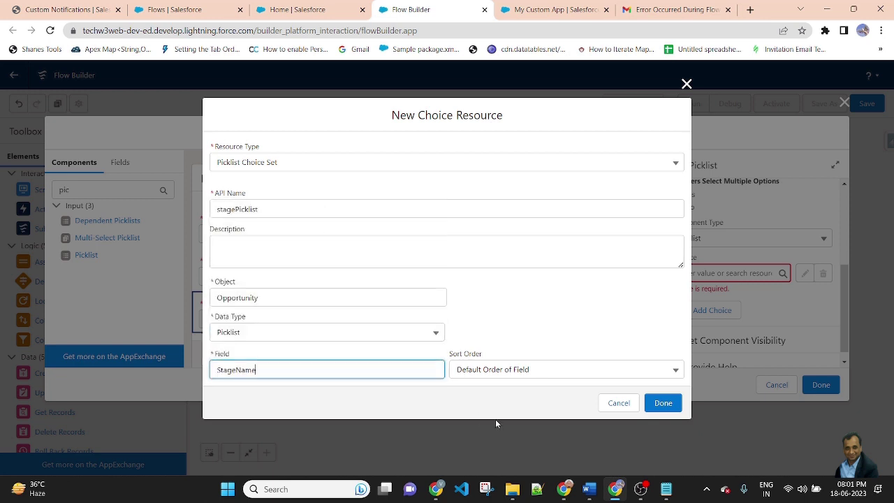
pyautogui.click(663, 403)
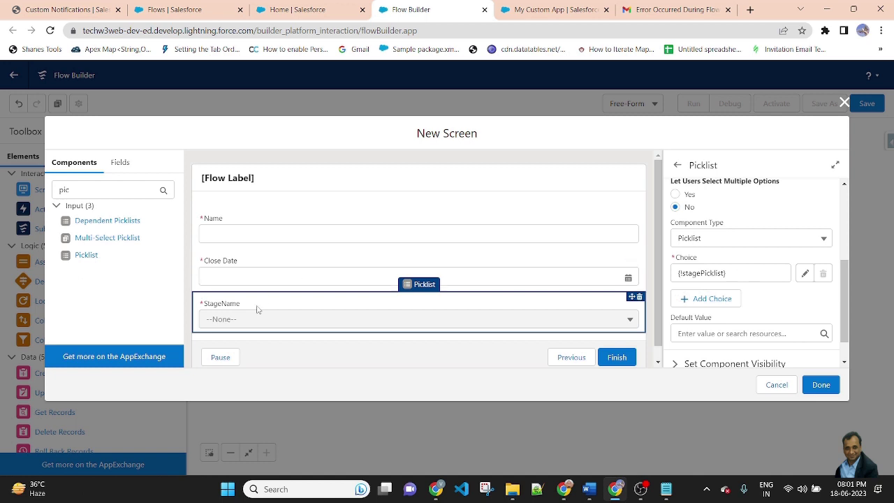
# - Add a Lookup component below the StageName picklist and give it the API name oppLookup
pyautogui.doubleClick(70, 190)
pyautogui.write('loo')
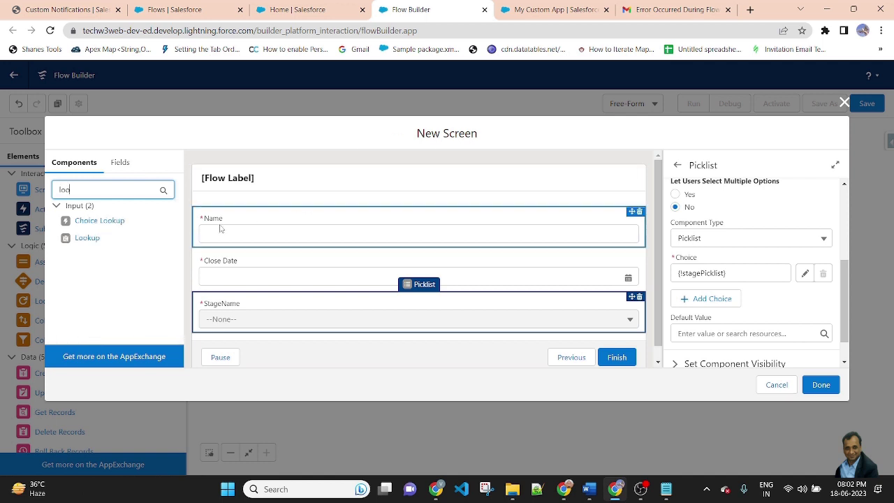
pyautogui.moveTo(87, 237); pyautogui.dragTo(371, 324)
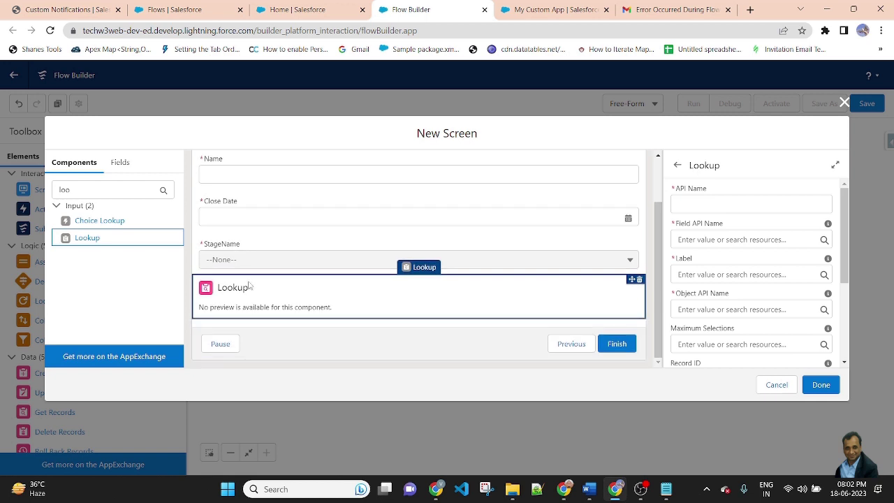
pyautogui.click(730, 203)
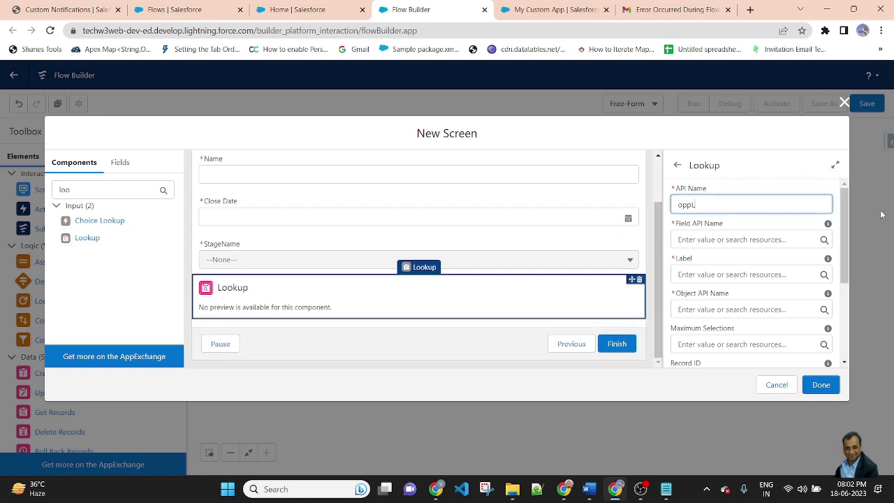
pyautogui.write('oppLookup')
pyautogui.hotkey('ctrl', 'a')
pyautogui.click(779, 162)
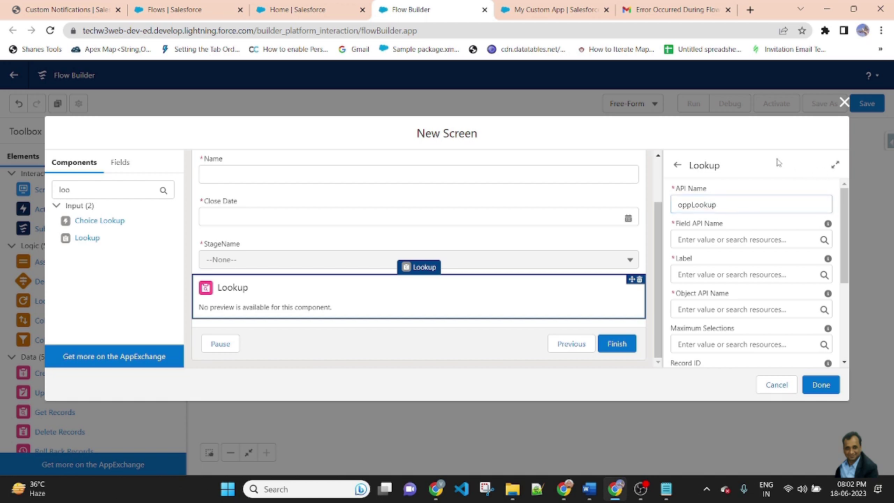
# - Copy the Lookup component's API name, oppLookup, into its Field API Name
pyautogui.doubleClick(710, 202)
pyautogui.hotkey('ctrl', 'c')
pyautogui.click(710, 241)
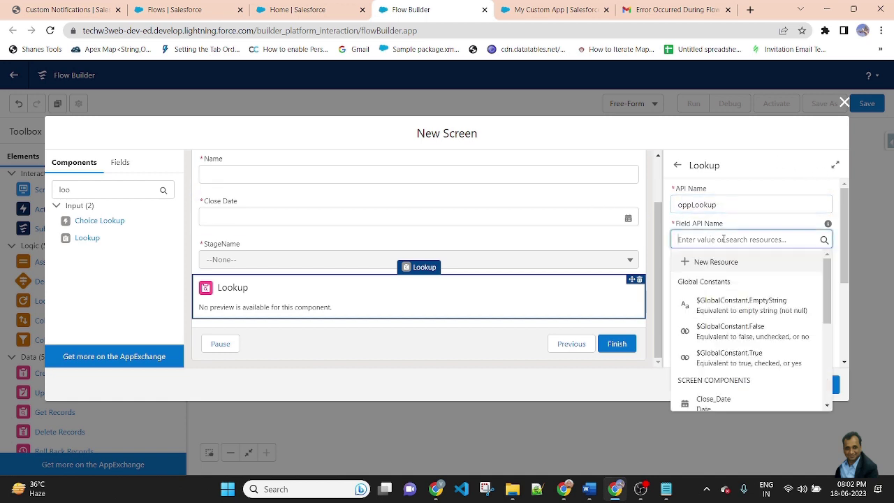
pyautogui.hotkey('ctrl', 'v')
pyautogui.click(743, 173)
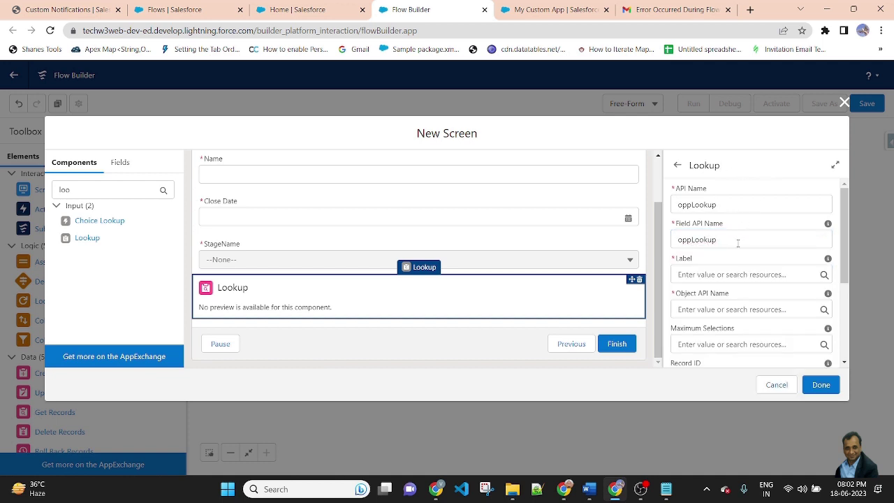
# - Label the Lookup component Lookup
pyautogui.click(704, 274)
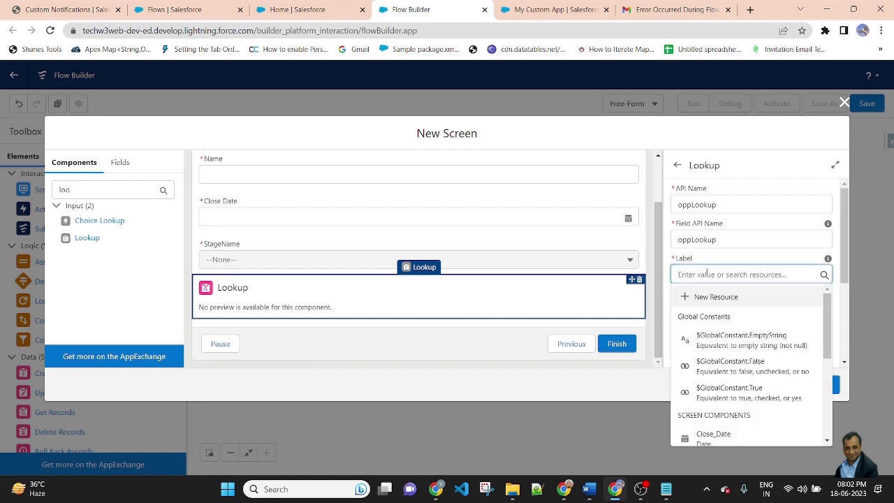
pyautogui.write('Lookup')
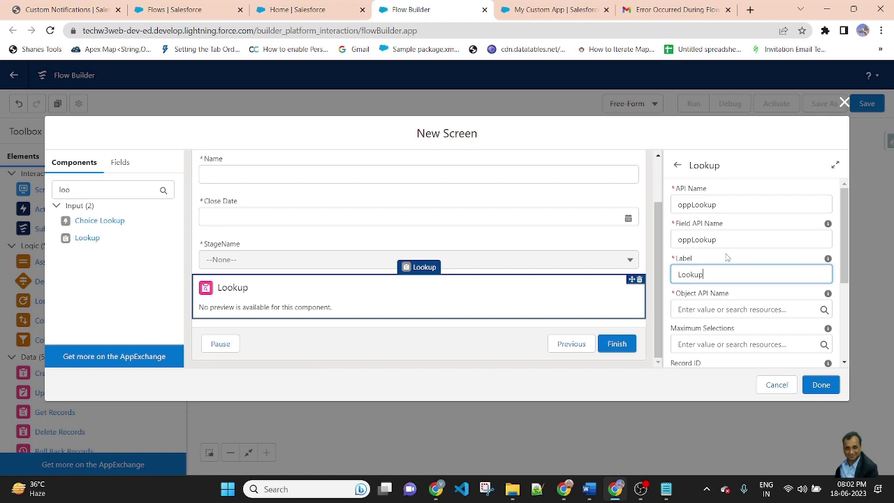
pyautogui.press('BackSpace')
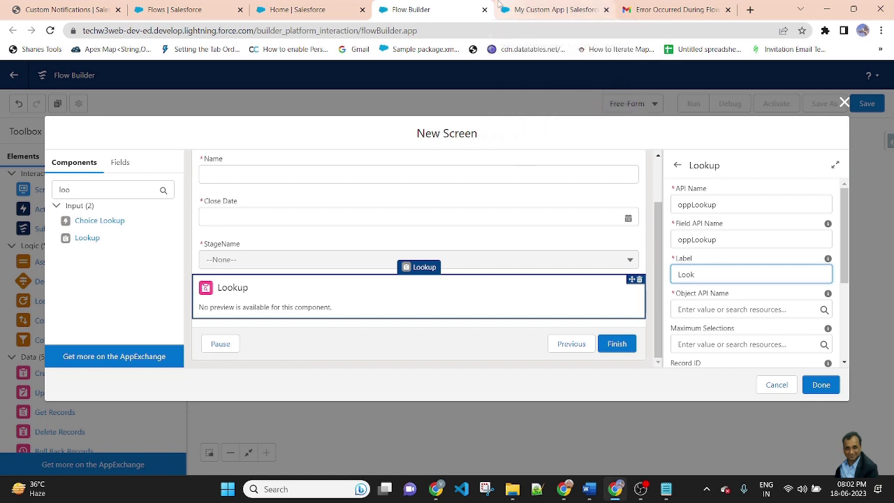
pyautogui.write('up')
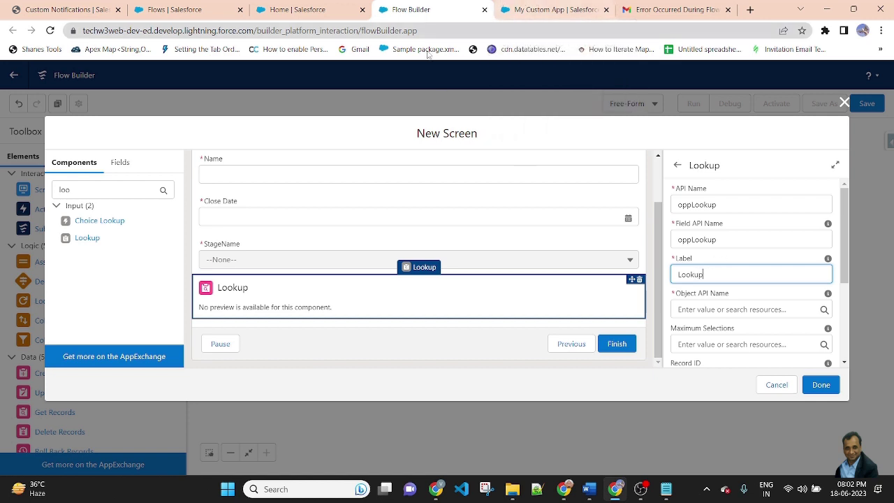
pyautogui.click(775, 167)
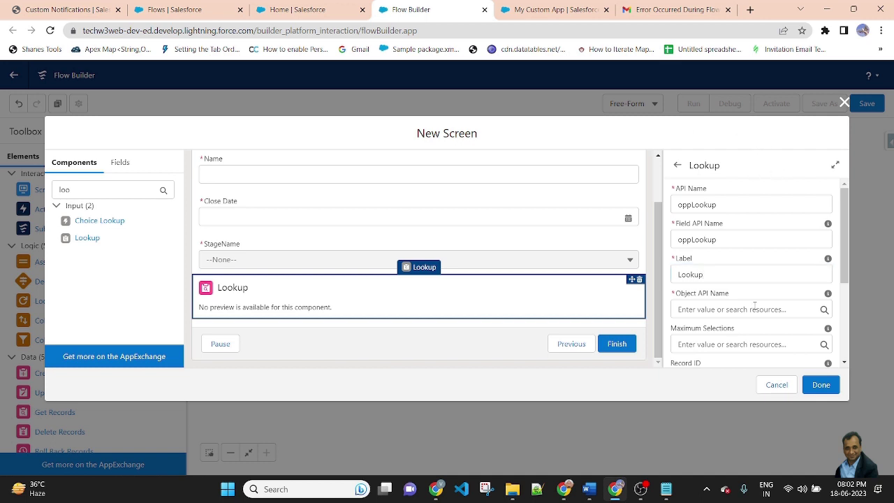
# - Set the Lookup component's Object API Name to Opportunity
pyautogui.click(704, 314)
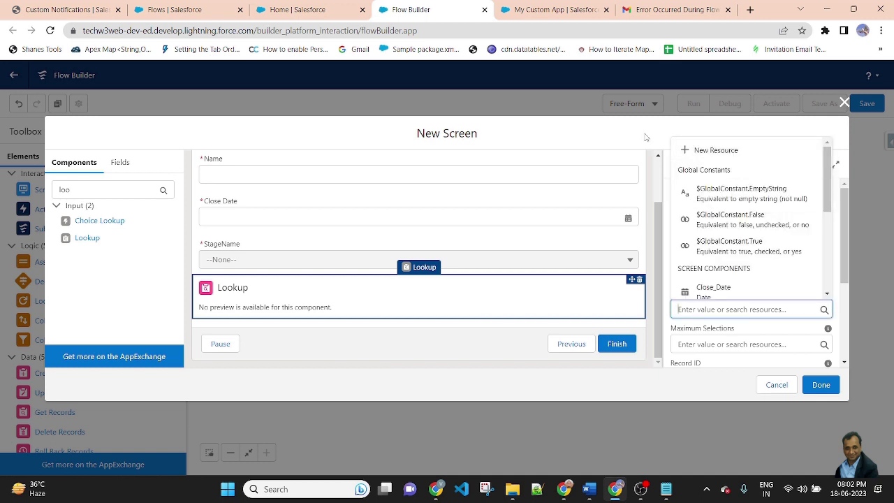
pyautogui.click(701, 273)
pyautogui.moveTo(829, 294)
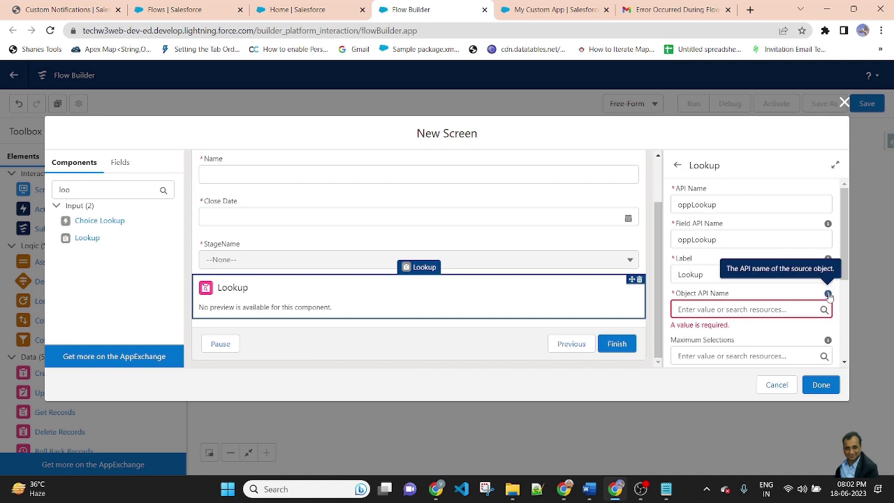
pyautogui.click(699, 313)
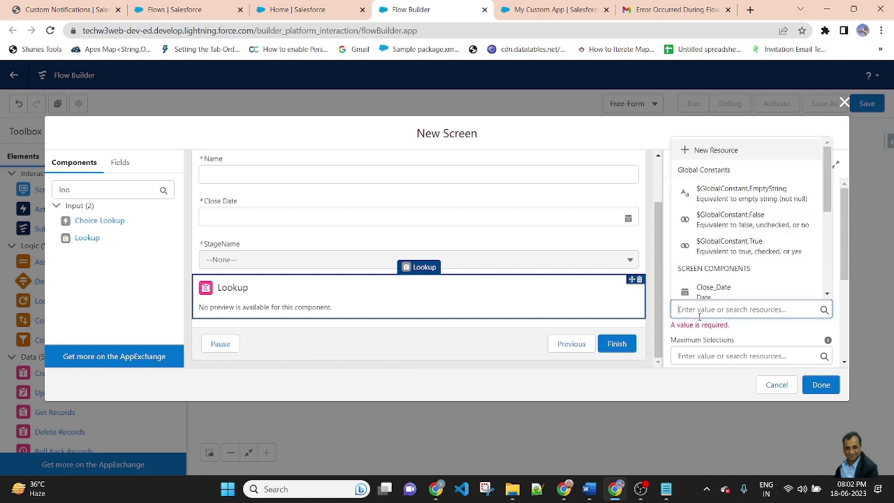
pyautogui.write('op')
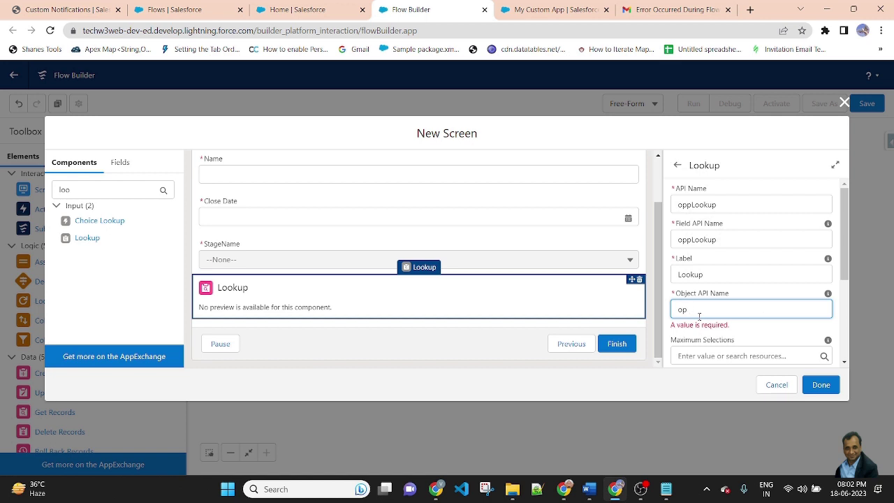
pyautogui.press('BackSpace')
pyautogui.press('BackSpace')
pyautogui.write('Opportun')
pyautogui.press('BackSpace')
pyautogui.press('BackSpace')
pyautogui.press('BackSpace')
pyautogui.write('ity')
pyautogui.click(709, 134)
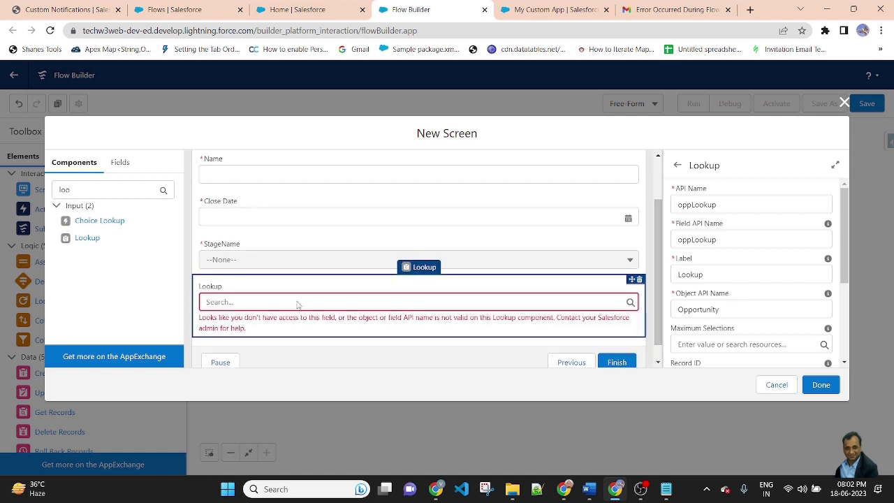
# - Change the Lookup component's Field API Name to AccountId
pyautogui.scroll(-1, 779, 312)
pyautogui.scroll(2, 779, 312)
pyautogui.scroll(1, 299, 326)
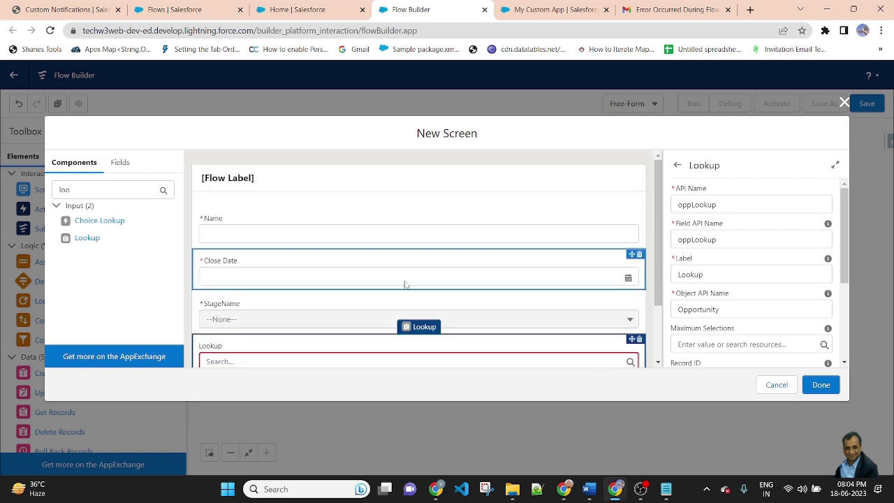
pyautogui.scroll(-1, 573, 275)
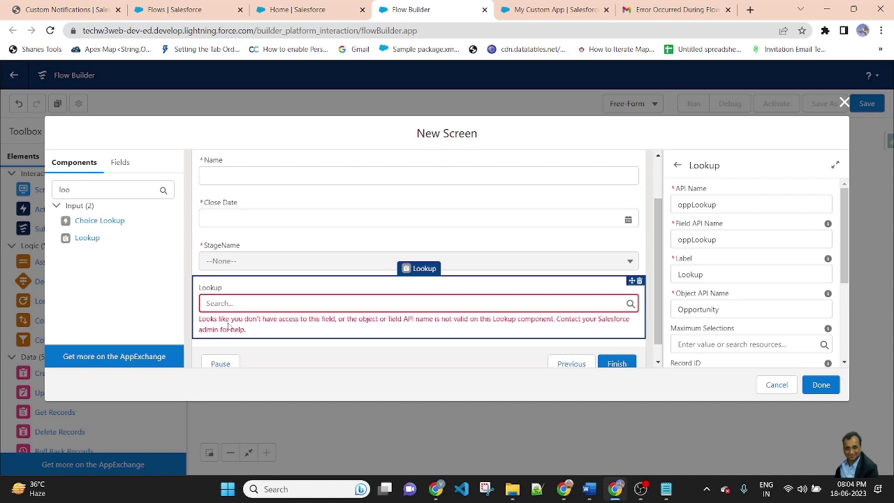
pyautogui.scroll(1, 531, 293)
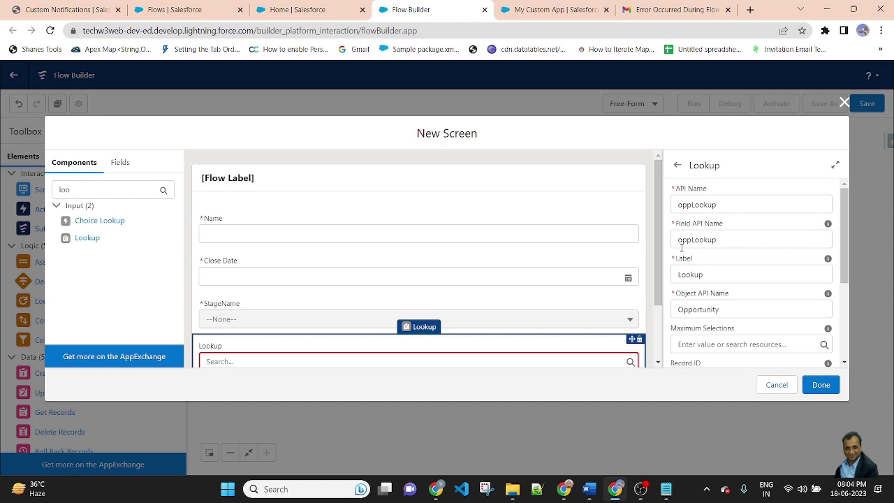
pyautogui.moveTo(727, 238); pyautogui.dragTo(668, 242)
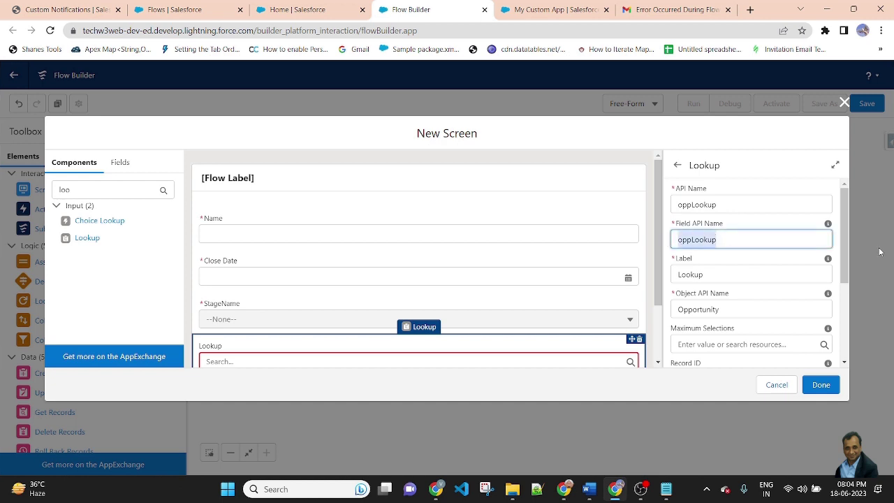
pyautogui.press('BackSpace')
pyautogui.write('AccountId')
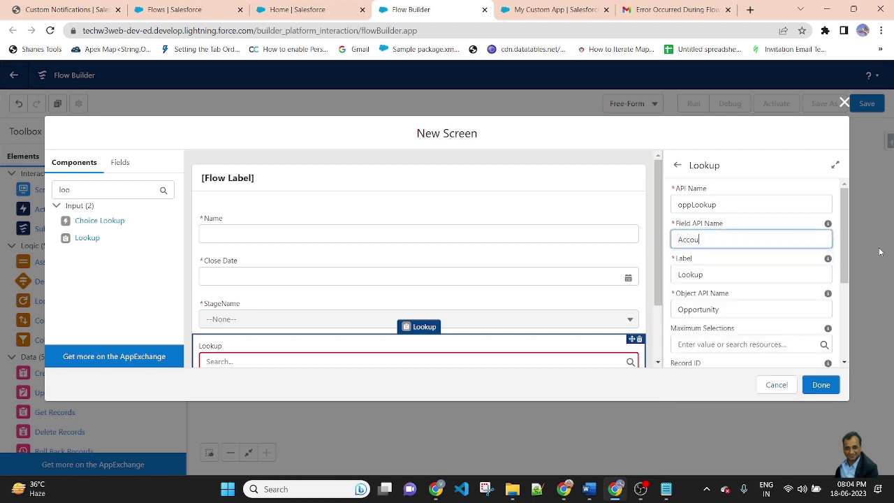
pyautogui.click(778, 221)
pyautogui.scroll(-1, 454, 289)
pyautogui.scroll(1, 455, 288)
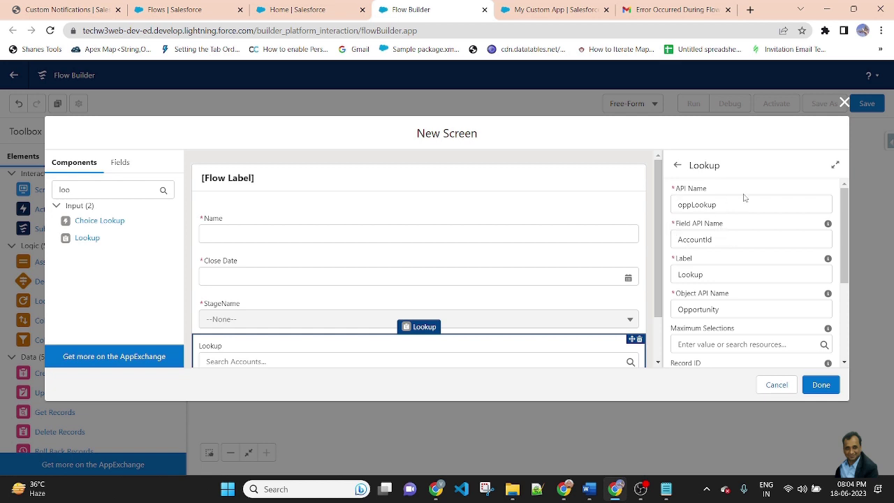
# - Check the Lookup component's remaining settings and finish configuring the new screen
pyautogui.scroll(-2, 715, 218)
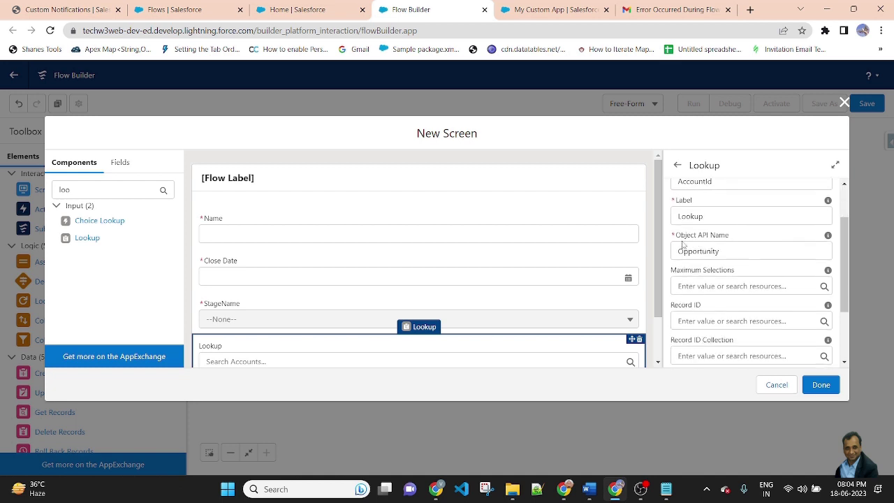
pyautogui.moveTo(829, 237)
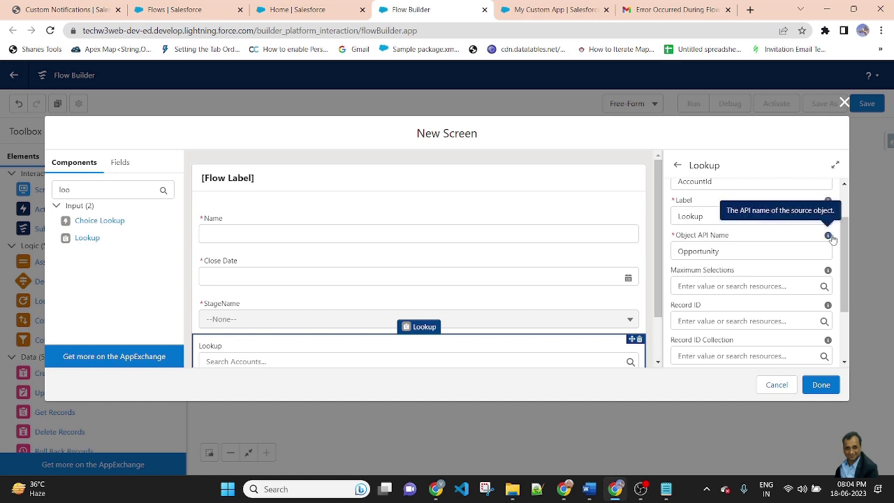
pyautogui.scroll(-2, 753, 311)
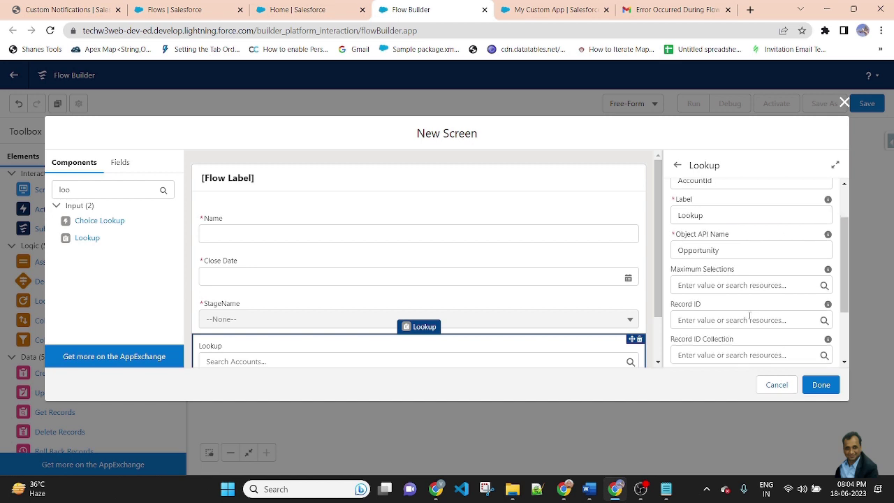
pyautogui.click(826, 388)
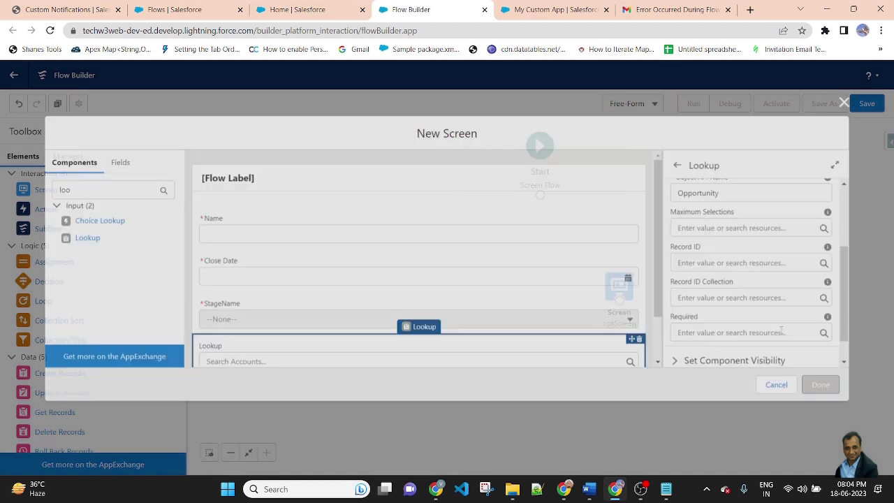
# - Place the optScreen element below the Start element and connect Start to it
pyautogui.moveTo(634, 296); pyautogui.dragTo(570, 280)
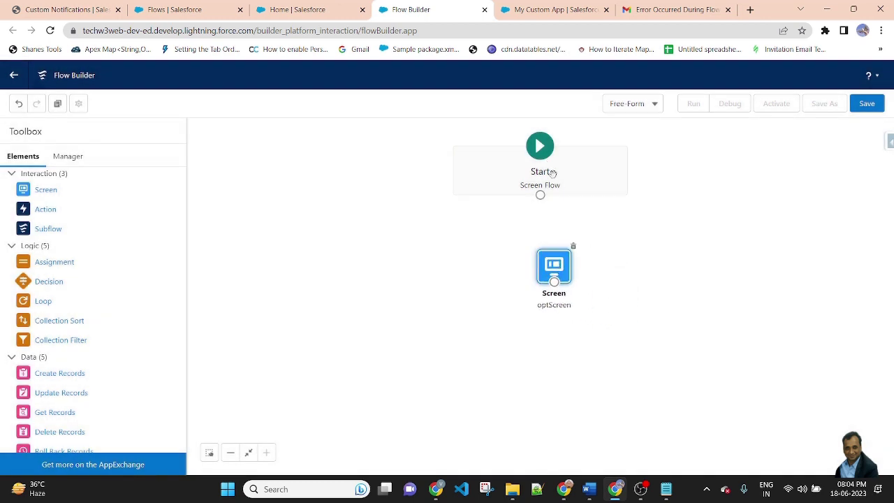
pyautogui.moveTo(540, 197); pyautogui.dragTo(556, 278)
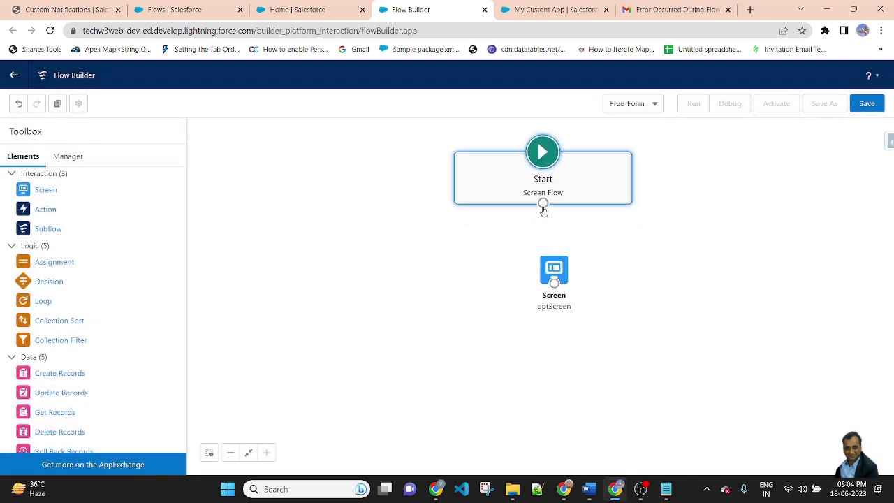
pyautogui.moveTo(543, 203); pyautogui.dragTo(556, 256)
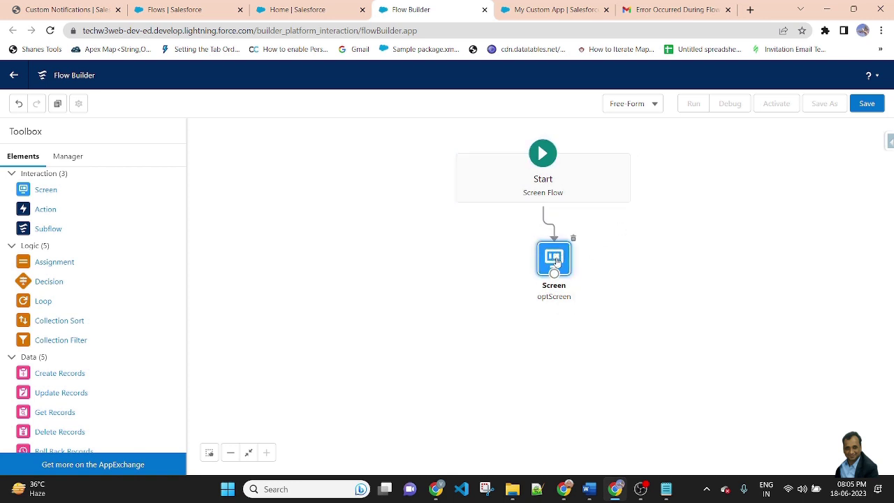
# - Add a Create Records element to the flow with the label and API name CreateOptRec
pyautogui.moveTo(76, 373); pyautogui.dragTo(650, 342)
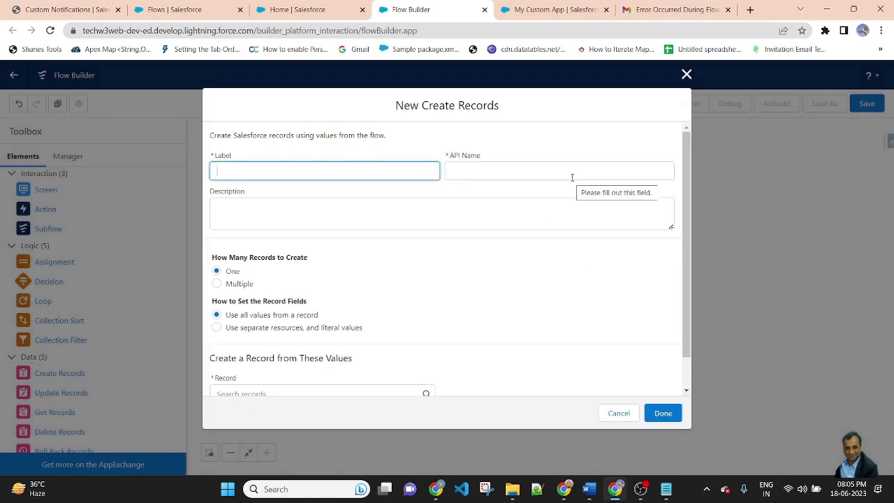
pyautogui.write('CreateOp')
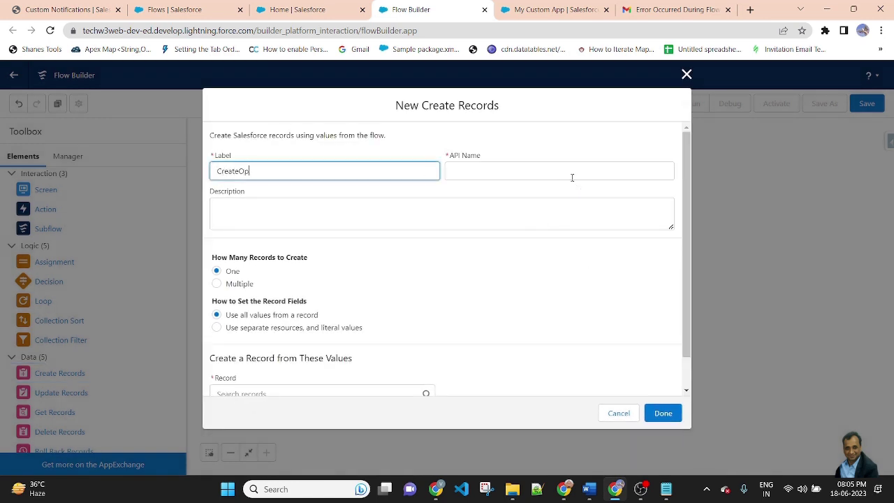
pyautogui.write('tRec')
pyautogui.click(458, 142)
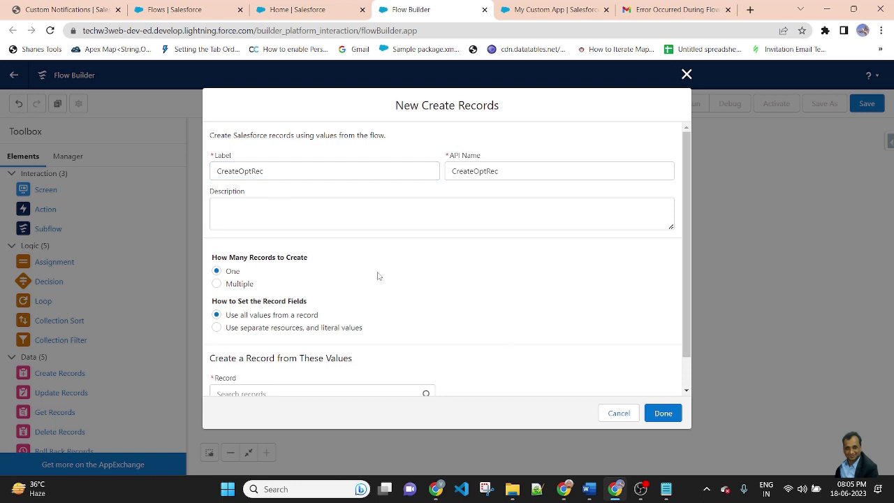
# - Set the record fields to use separate resources and literal values, and choose Opportunity as the object to create
pyautogui.scroll(-1, 547, 339)
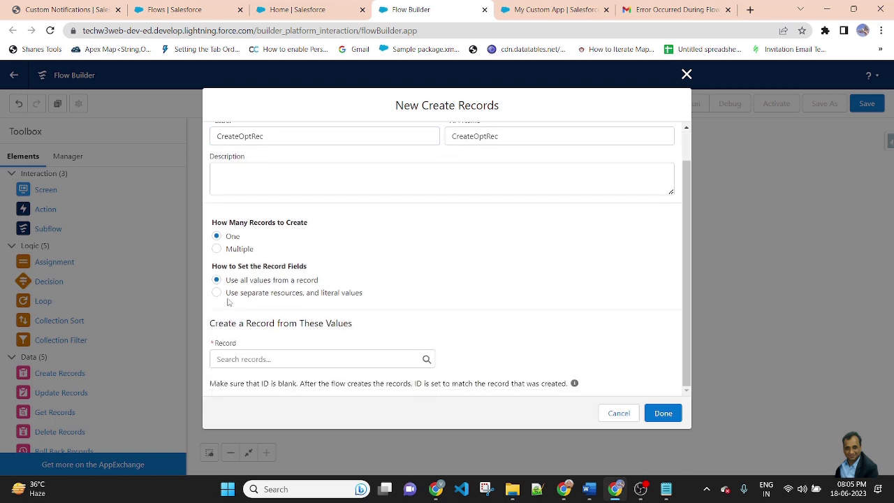
pyautogui.click(242, 295)
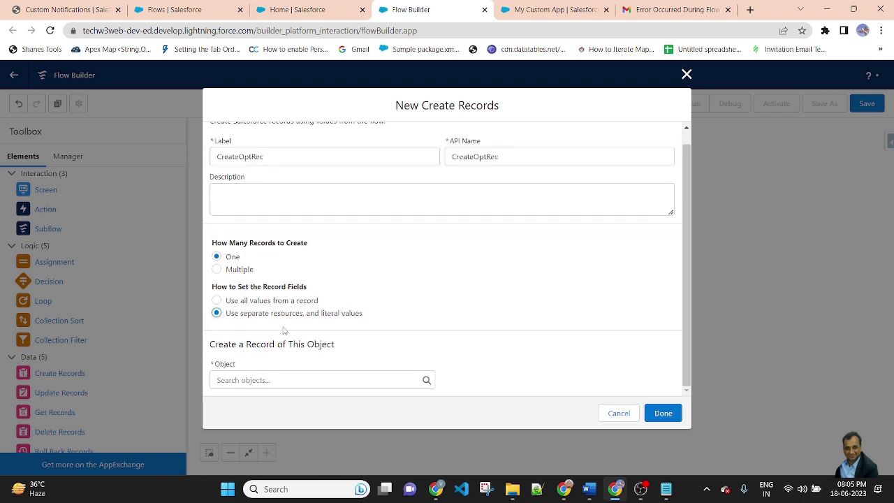
pyautogui.click(232, 378)
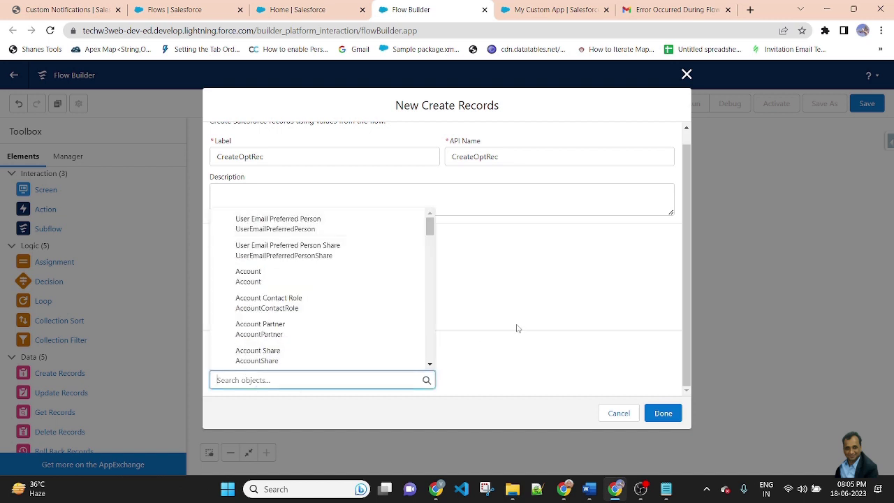
pyautogui.write('opp')
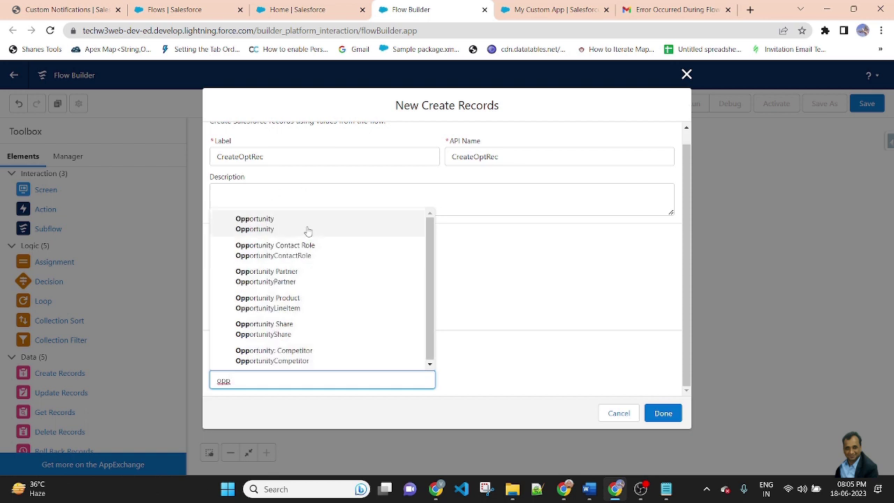
pyautogui.click(306, 232)
pyautogui.scroll(-2, 500, 284)
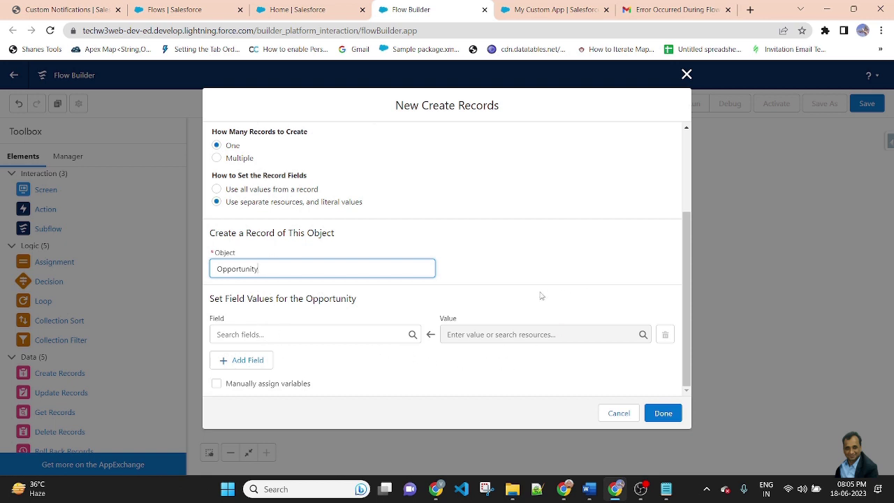
# - Assign the Name screen component to the Opportunity's Name field
pyautogui.click(269, 335)
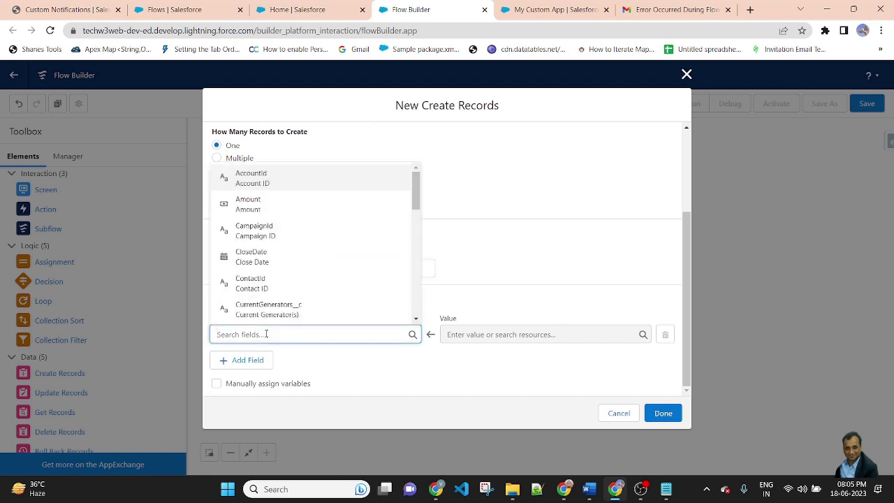
pyautogui.write('name')
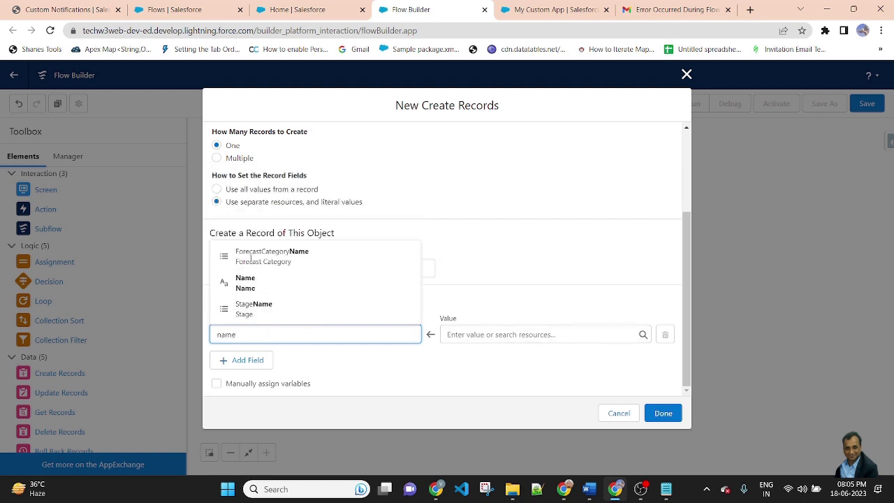
pyautogui.click(244, 282)
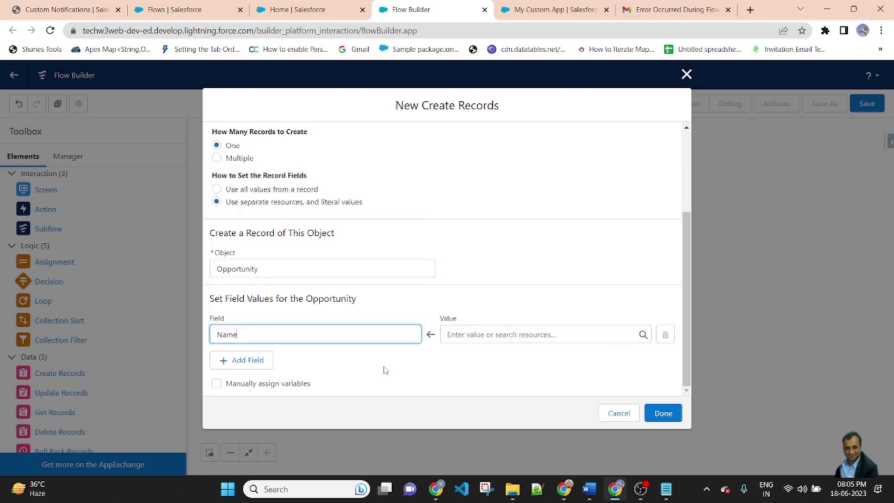
pyautogui.click(538, 334)
pyautogui.write('nam')
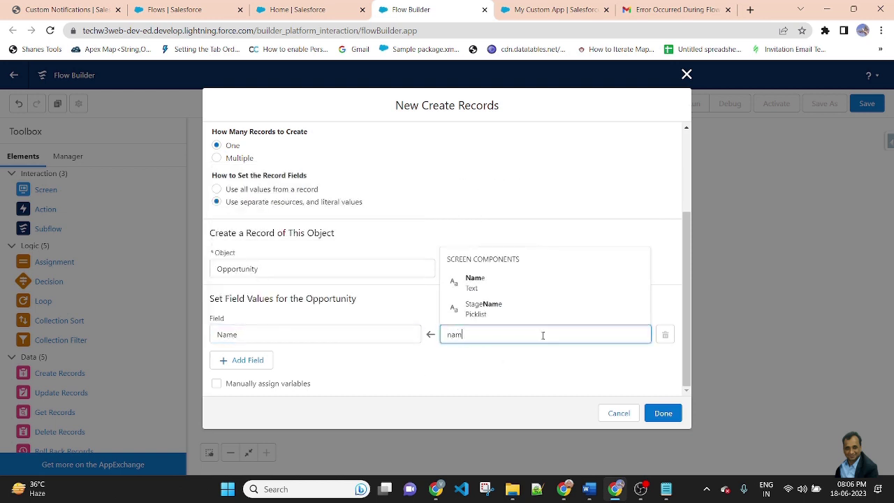
pyautogui.click(503, 285)
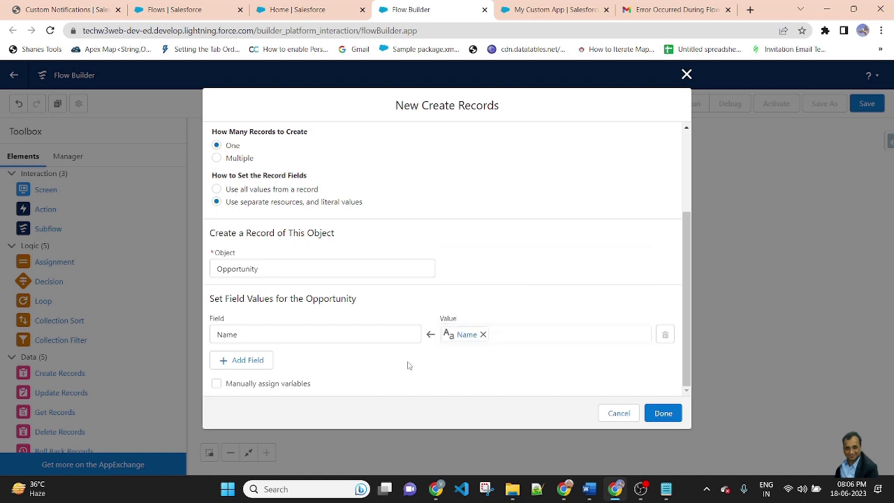
# - Add a CloseDate field assignment that takes its value from the Close_Date screen component
pyautogui.click(237, 360)
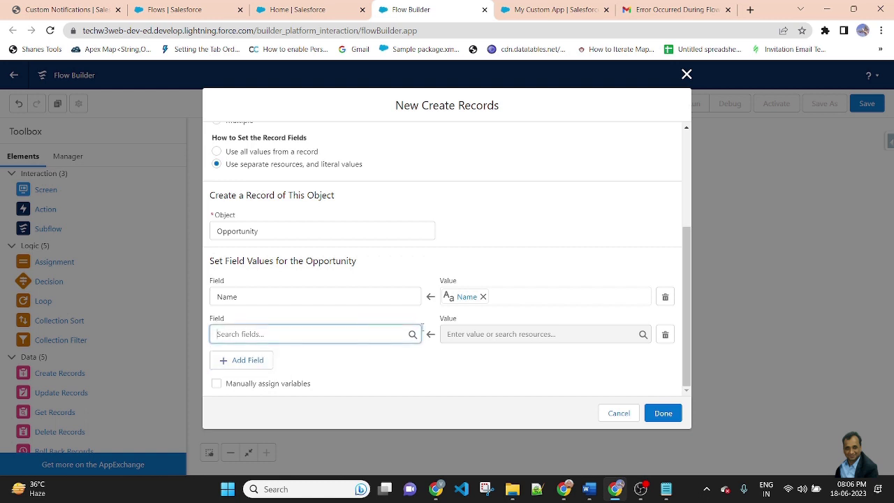
pyautogui.write('clo')
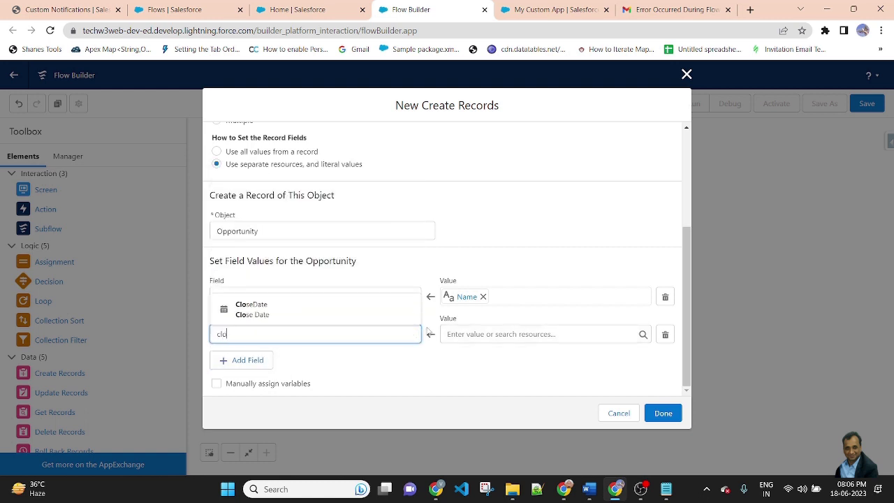
pyautogui.click(301, 307)
pyautogui.click(568, 339)
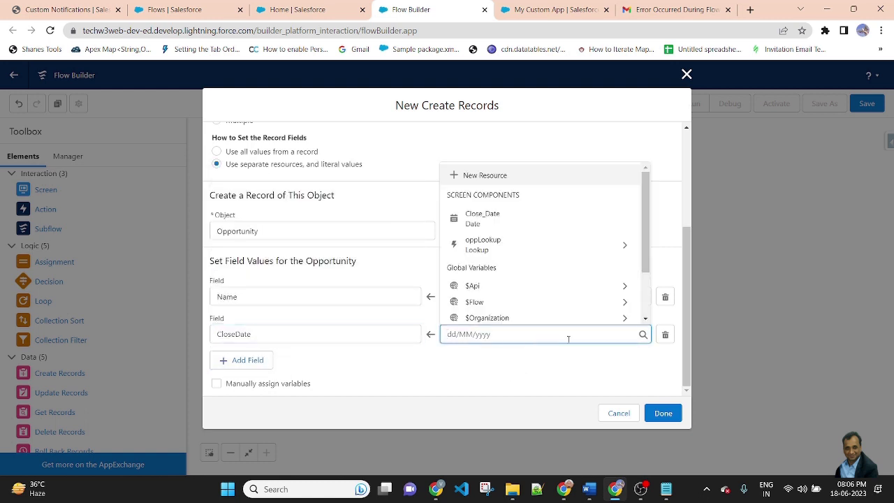
pyautogui.write('clo')
pyautogui.click(513, 308)
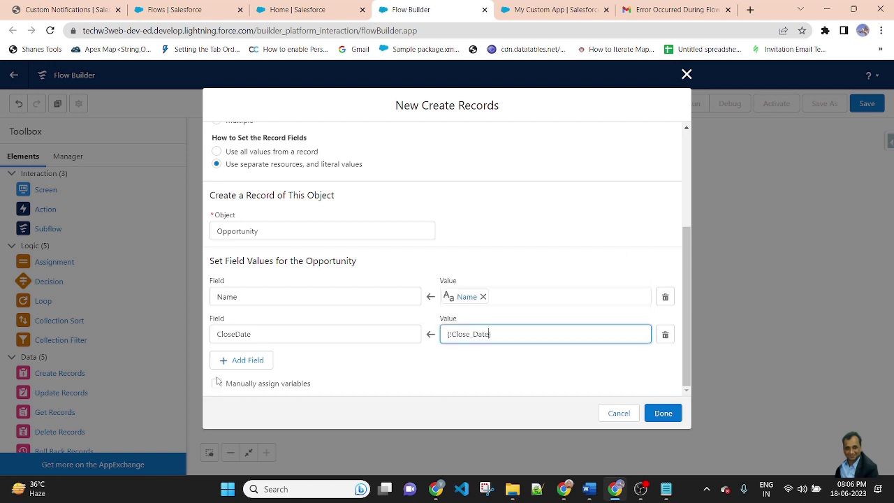
# - Add a StageName field assignment that takes its value from the StageName screen component
pyautogui.click(241, 360)
pyautogui.click(288, 335)
pyautogui.write('st')
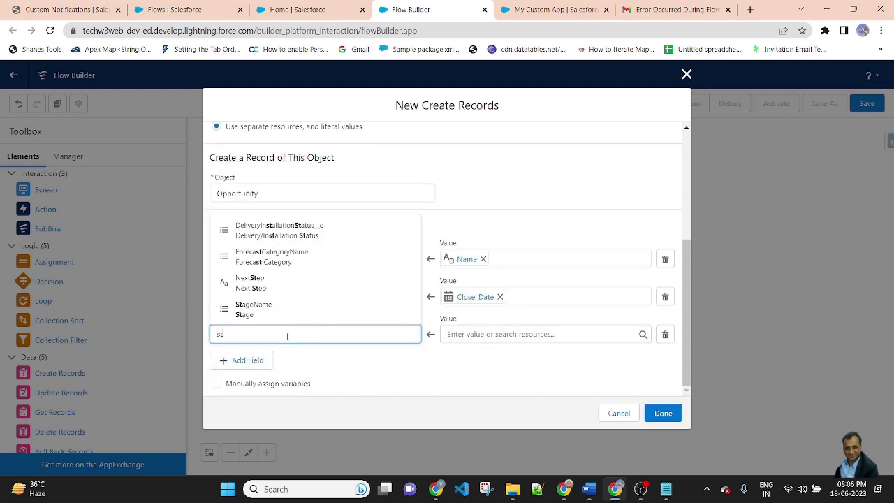
pyautogui.click(259, 315)
pyautogui.click(514, 334)
pyautogui.write('{!StageName}')
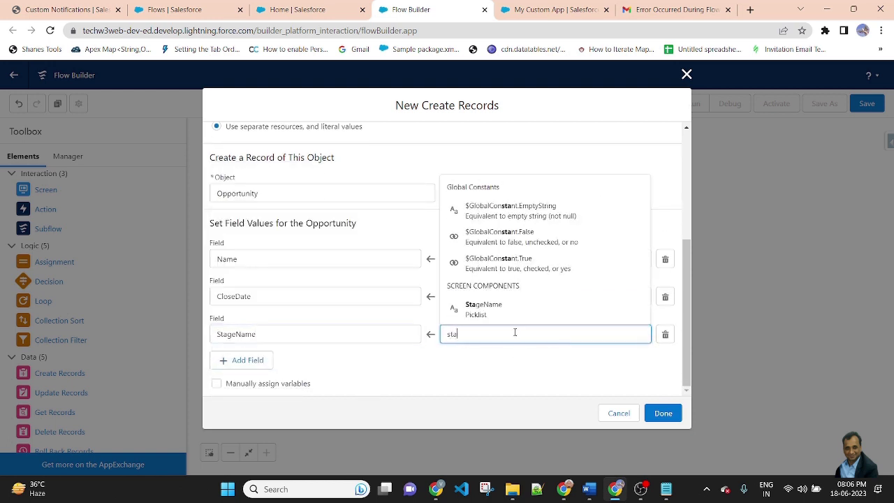
# - Add a fourth field assignment to the Opportunity and choose AccountId as its field
pyautogui.click(259, 361)
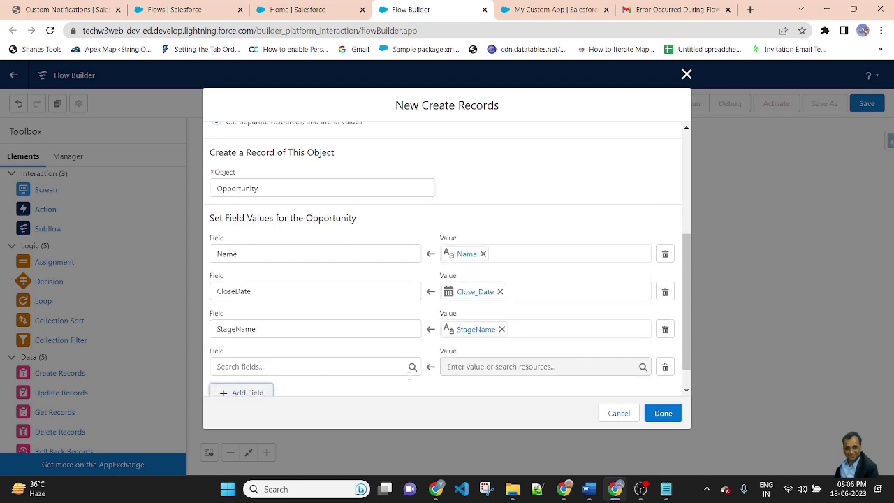
pyautogui.click(265, 334)
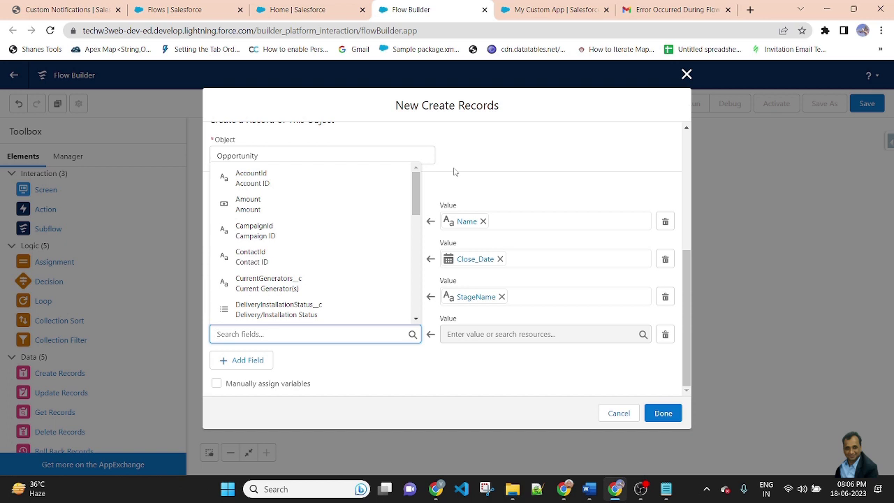
pyautogui.write('l')
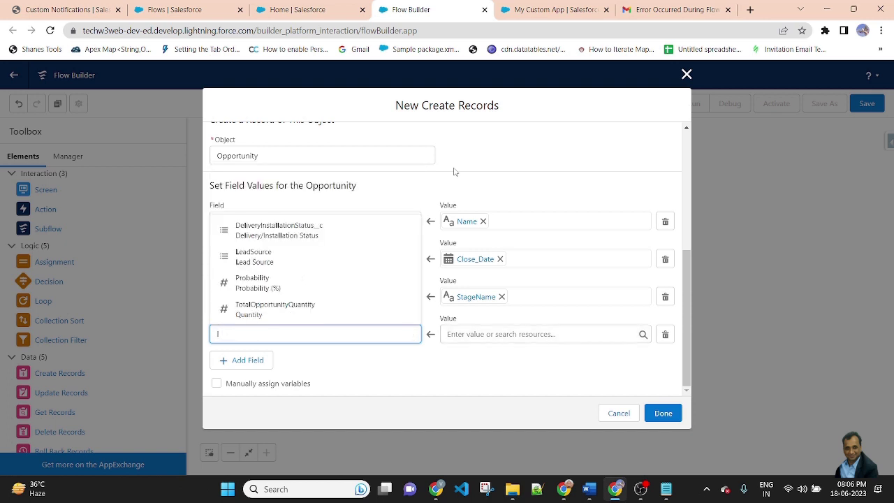
pyautogui.press('BackSpace')
pyautogui.write('acc')
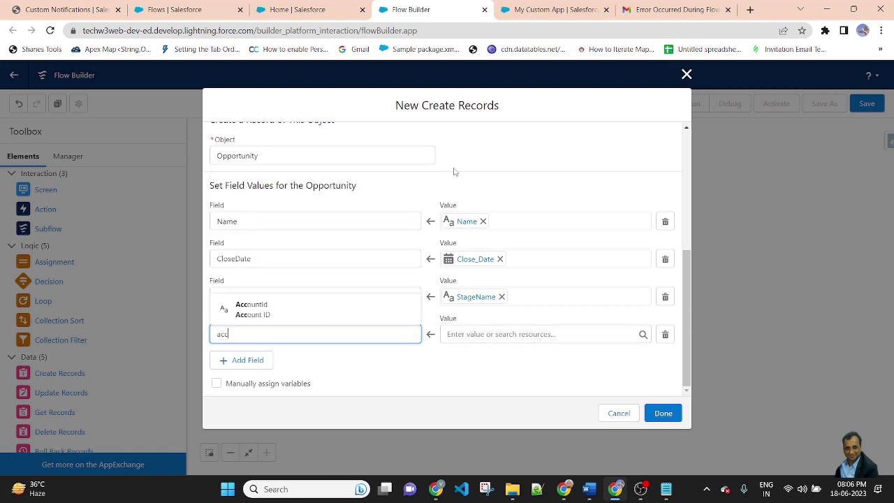
pyautogui.click(264, 309)
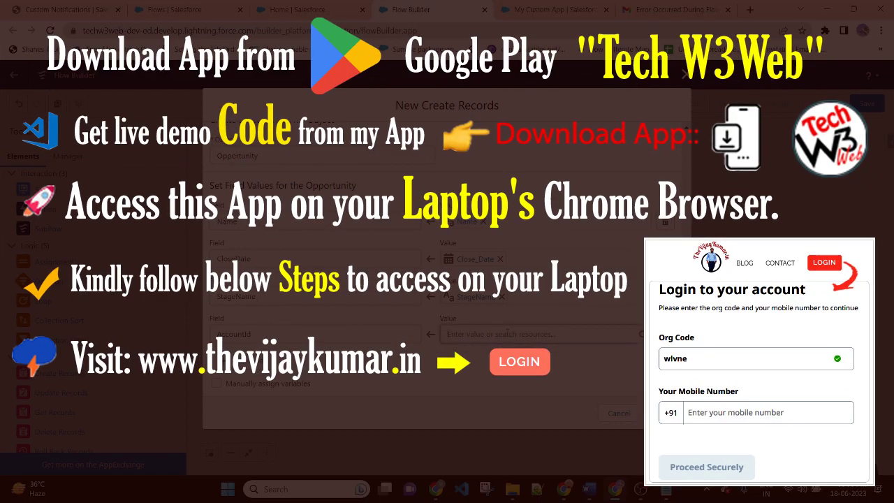
# - Search the available resources for "re" to supply the AccountId field's value
pyautogui.click(508, 333)
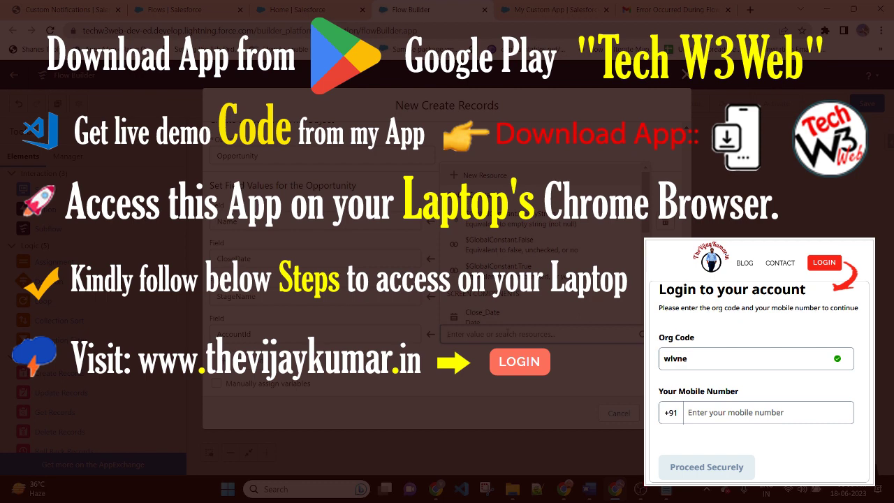
pyautogui.click(433, 408)
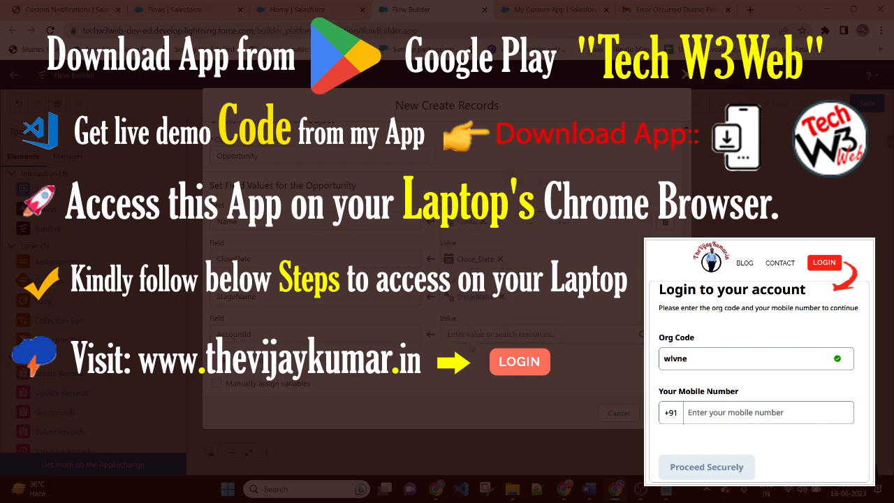
pyautogui.click(501, 334)
pyautogui.write('re')
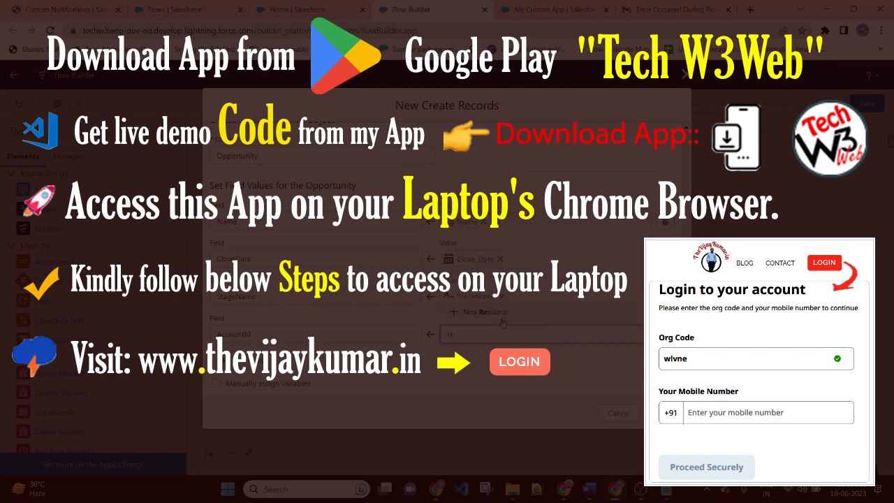